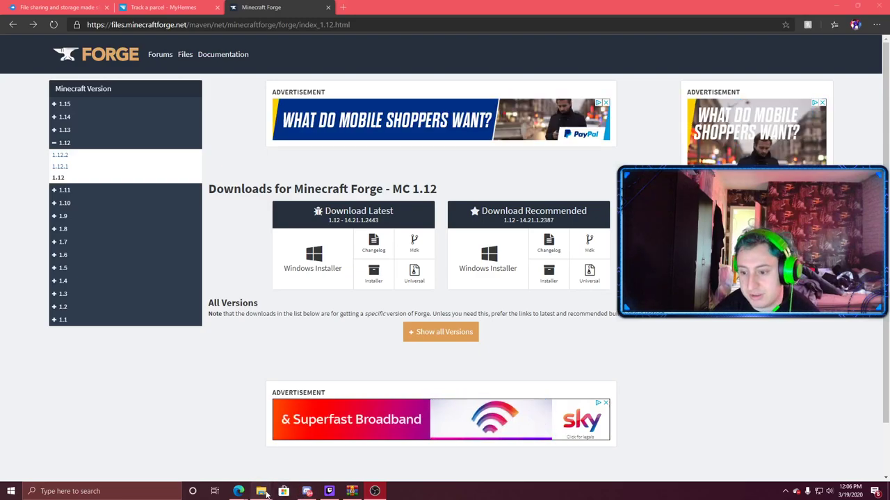
# Navigate from the .crazycraft4 folder up to Roaming and into .minecraft\mods.
pyautogui.moveTo(266, 494)
pyautogui.click(311, 456)
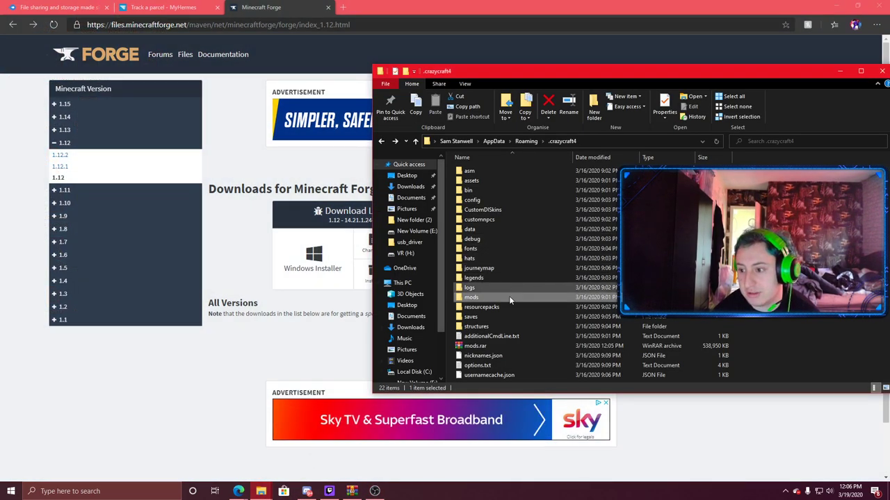
pyautogui.click(526, 141)
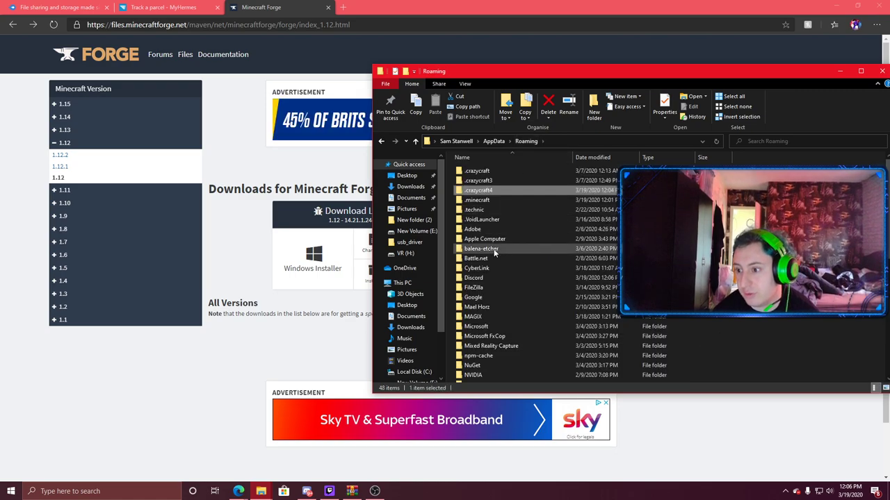
pyautogui.doubleClick(492, 200)
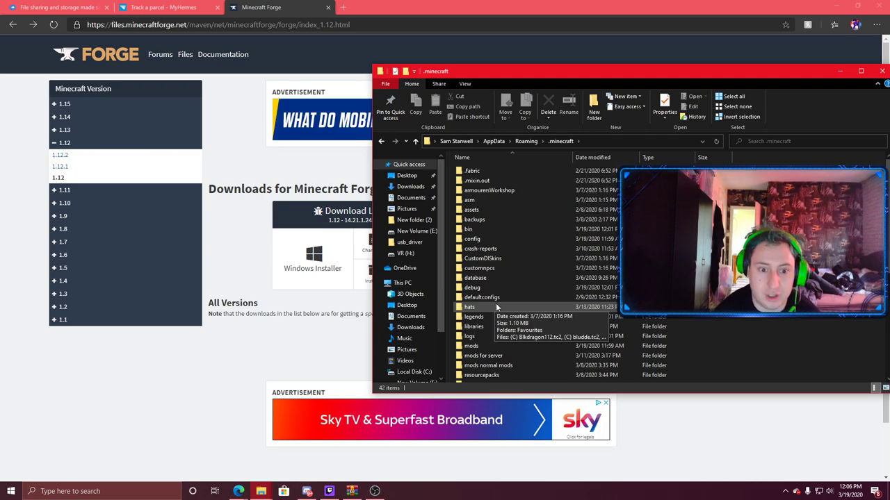
pyautogui.doubleClick(483, 349)
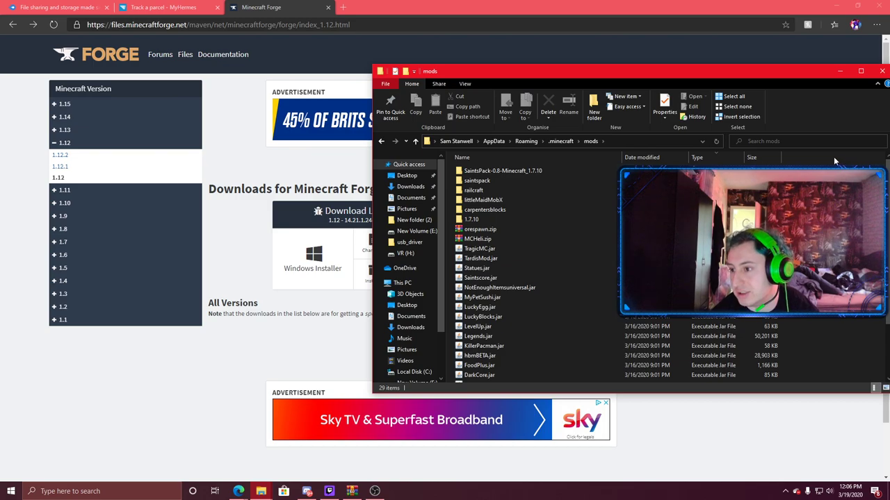
# Delete all 29 mod files, confirm the mods folder is empty, and return to .minecraft.
pyautogui.hotkey('ctrl', 'a')
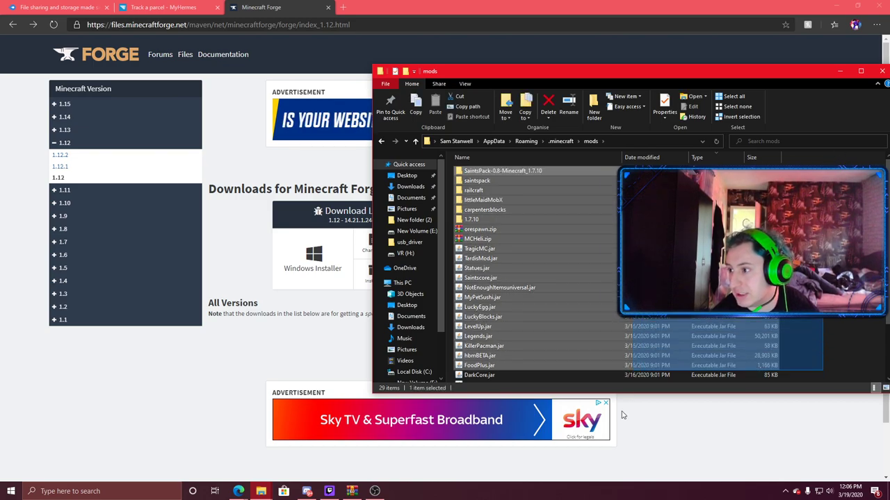
pyautogui.scroll(-2, 528, 278)
pyautogui.press('Delete')
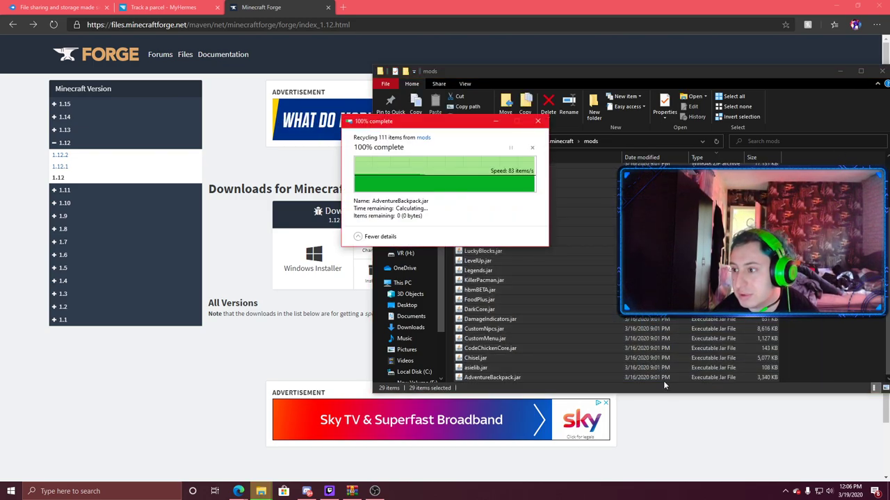
pyautogui.click(559, 142)
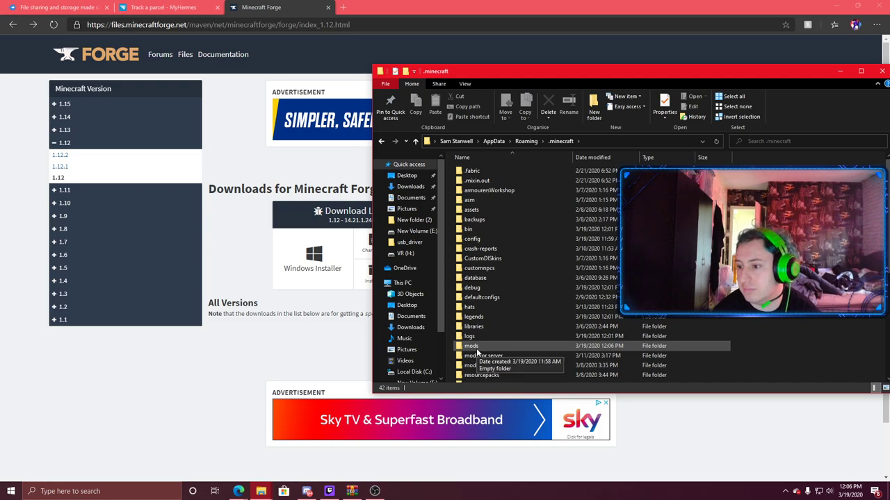
pyautogui.doubleClick(473, 346)
pyautogui.click(561, 141)
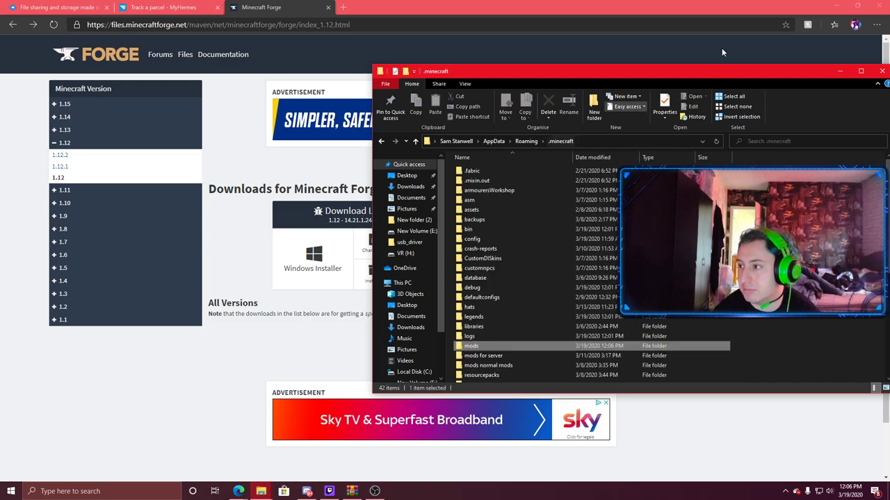
# Download the latest Forge 1.12 Windows installer (14.21.1.2443), skipping past the adfoc.us ad page.
pyautogui.click(840, 71)
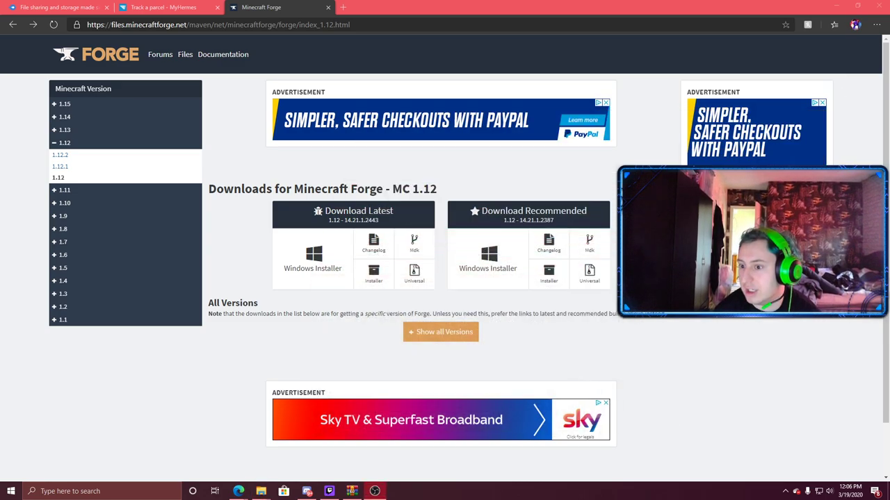
pyautogui.click(334, 278)
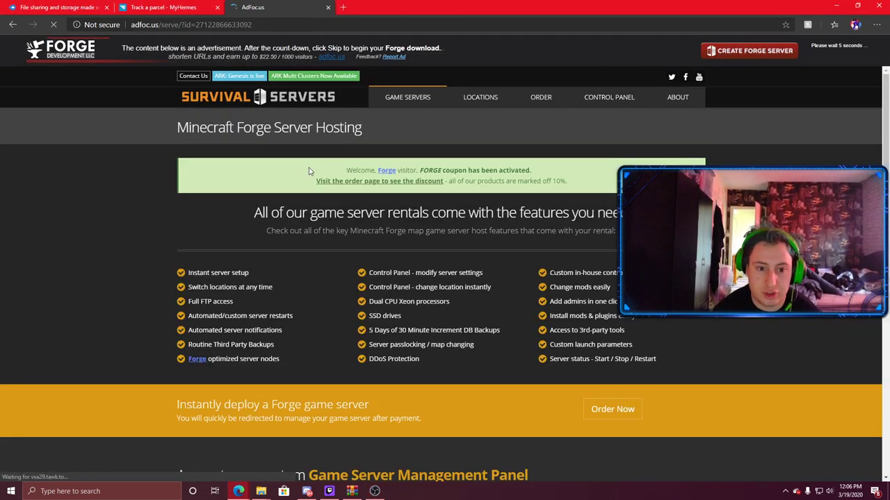
pyautogui.click(184, 5)
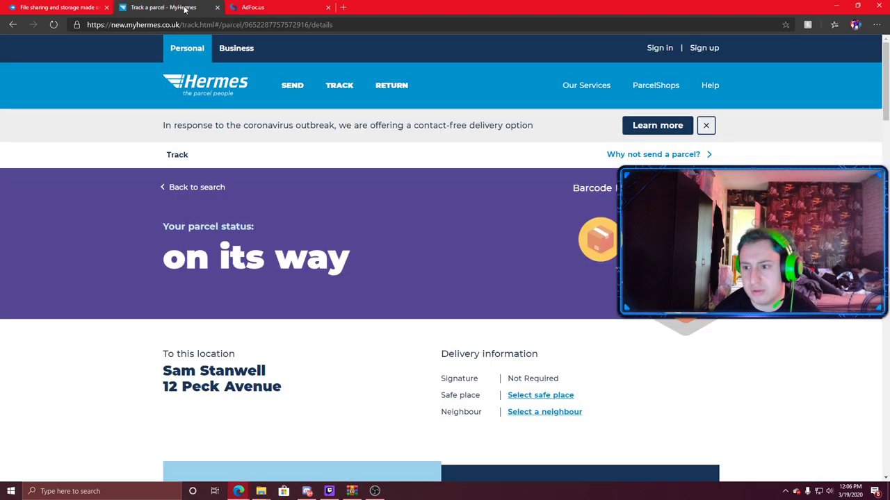
pyautogui.click(265, 5)
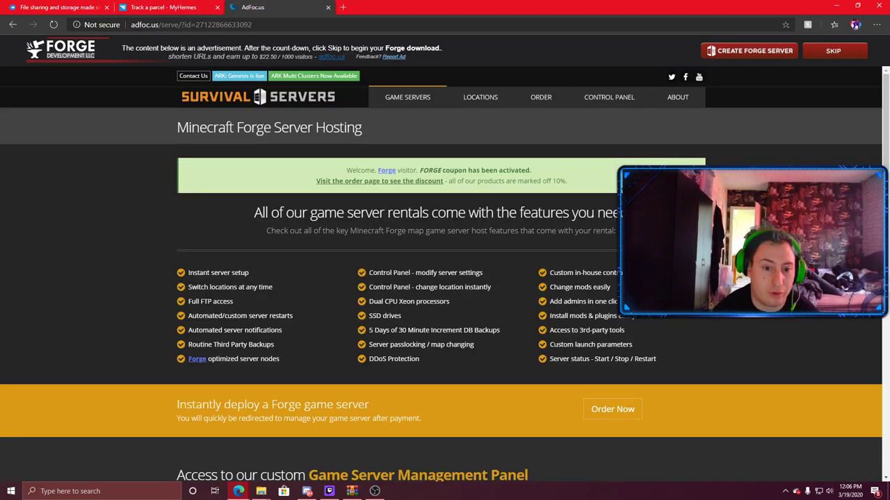
pyautogui.click(841, 57)
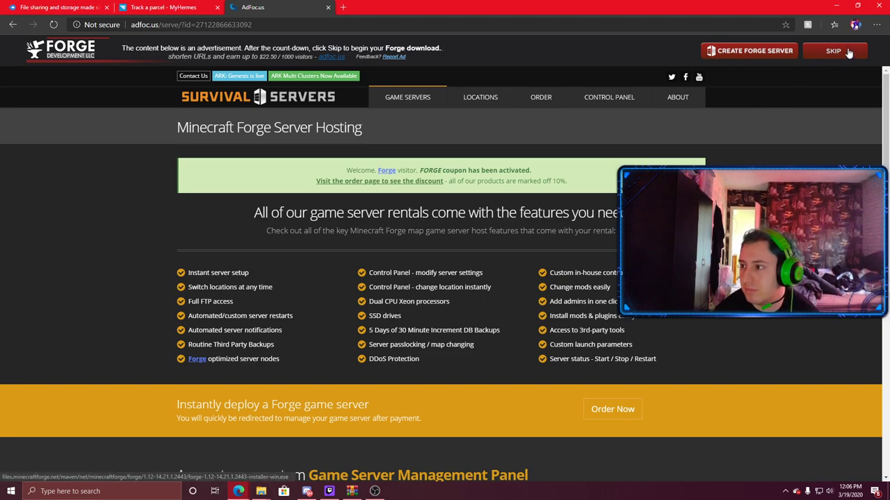
# Open the Forge 1.12 installer, check its install path, and cancel without installing.
pyautogui.click(50, 470)
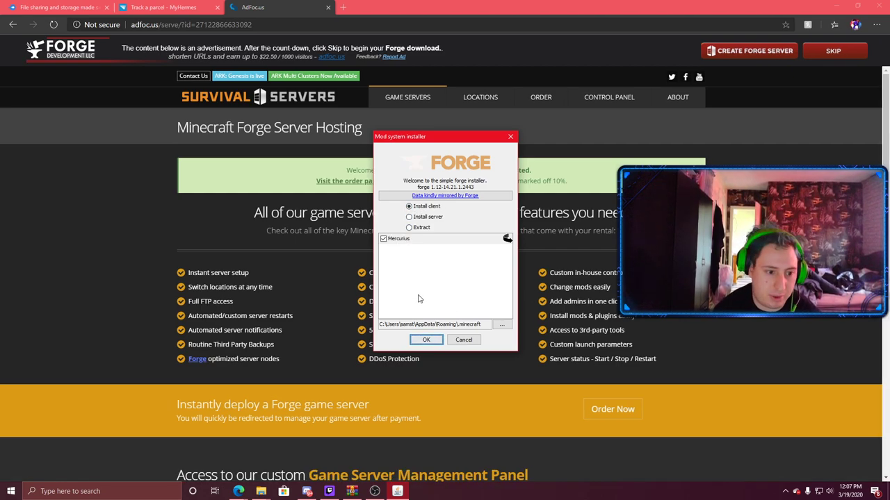
pyautogui.moveTo(417, 325); pyautogui.dragTo(481, 325)
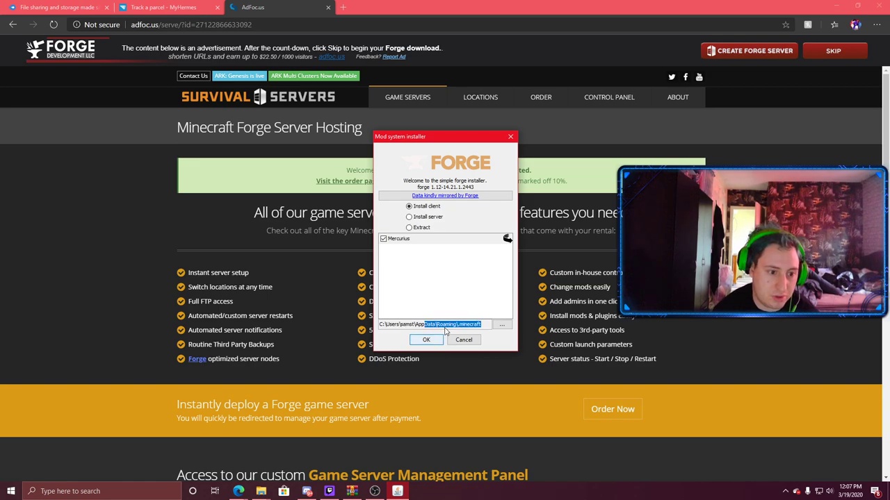
pyautogui.click(481, 329)
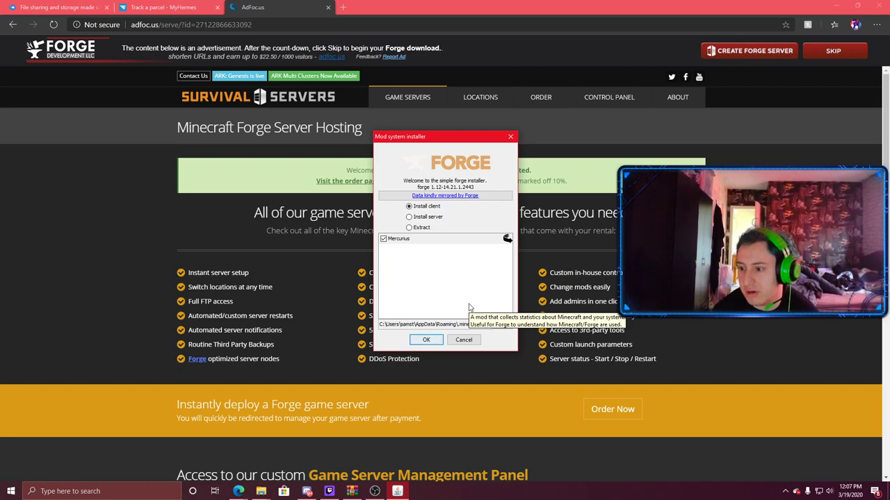
pyautogui.click(464, 340)
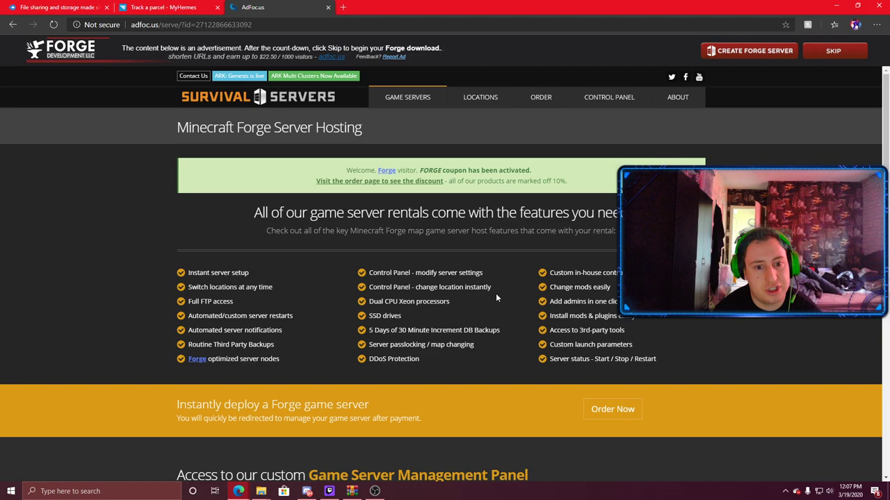
# Close the WinRAR window holding the CrazyCraft zip from its taskbar jump list.
pyautogui.click(838, 5)
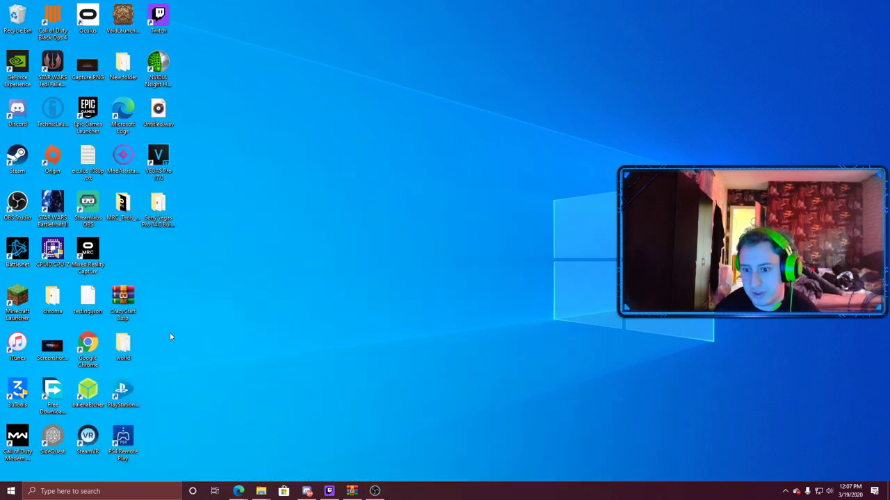
pyautogui.click(352, 490)
pyautogui.rightClick(356, 481)
pyautogui.click(332, 471)
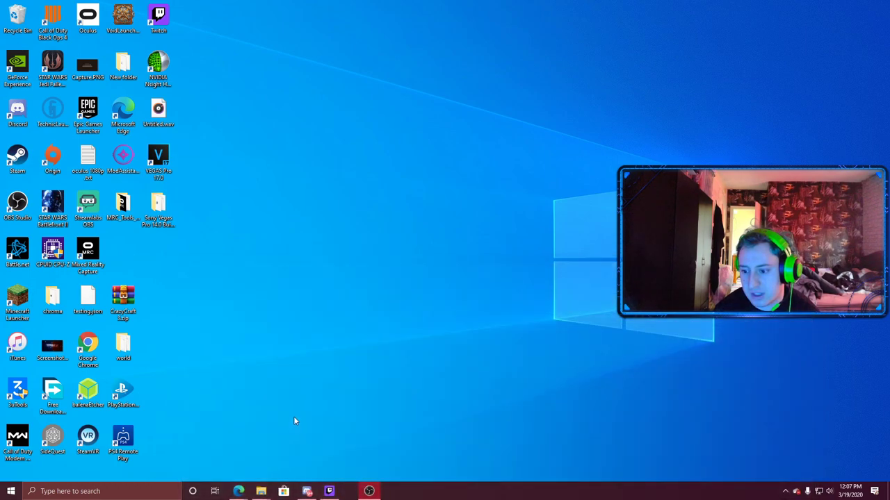
# Start Minecraft Launcher, browse Installations and new versions, cancel, and return to Play with CrazyCraft selected.
pyautogui.doubleClick(21, 306)
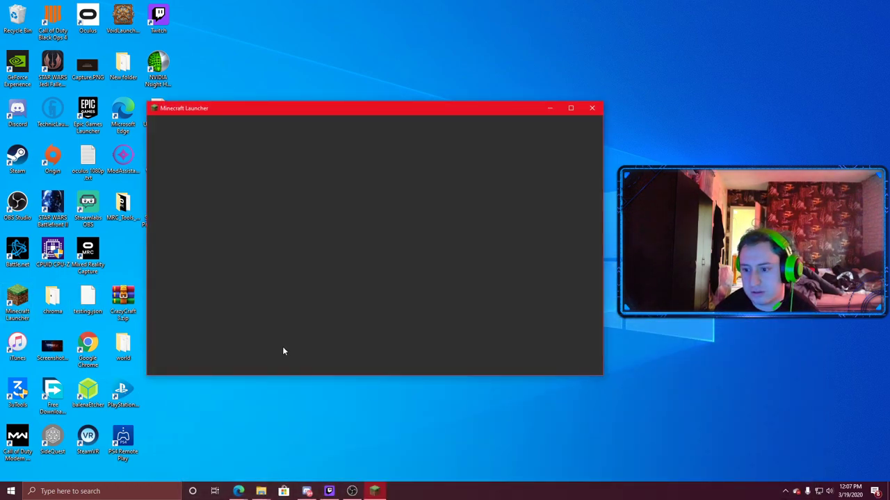
pyautogui.click(288, 359)
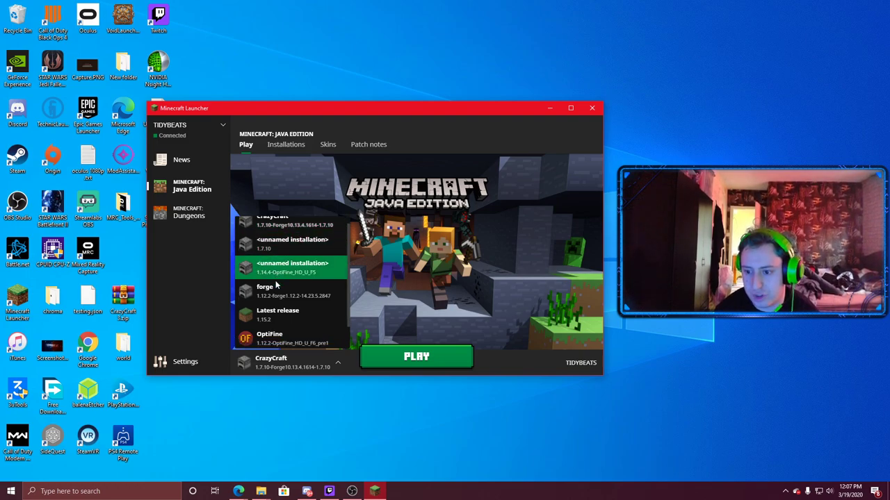
pyautogui.scroll(-2, 292, 292)
pyautogui.scroll(2, 292, 292)
pyautogui.click(291, 144)
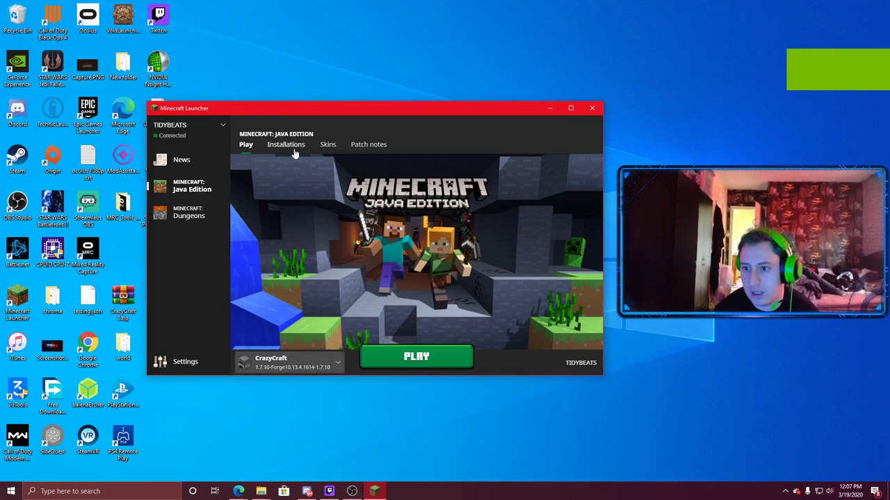
pyautogui.click(265, 168)
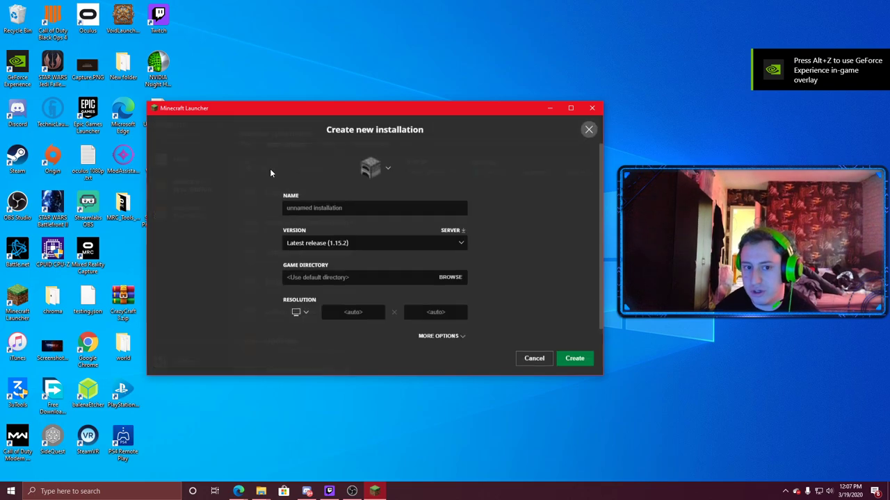
pyautogui.click(407, 244)
pyautogui.scroll(-5, 386, 257)
pyautogui.scroll(-3, 386, 262)
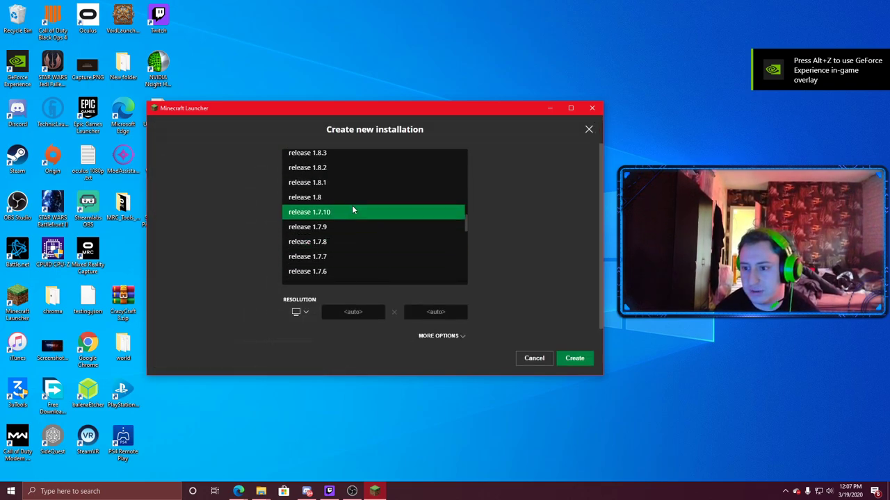
pyautogui.click(534, 366)
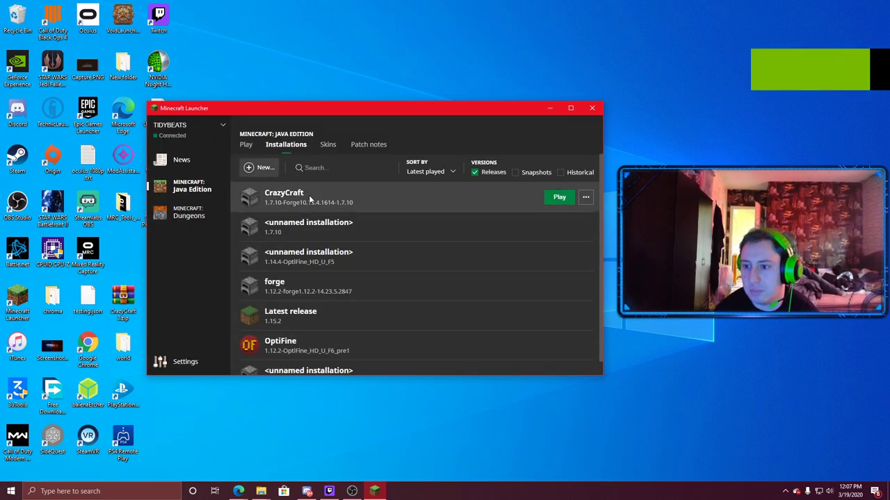
pyautogui.click(247, 145)
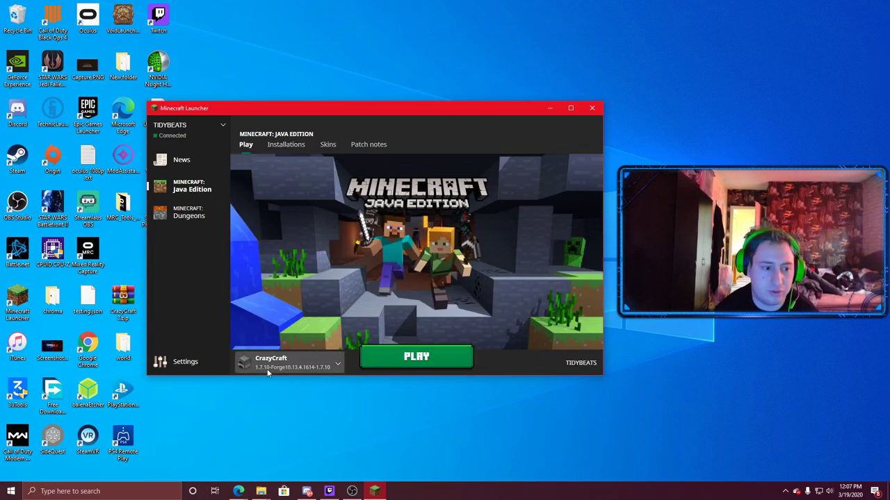
# Launch Minecraft with the CrazyCraft 1.7.10 installation, open Singleplayer, then back out to the main menu.
pyautogui.click(299, 358)
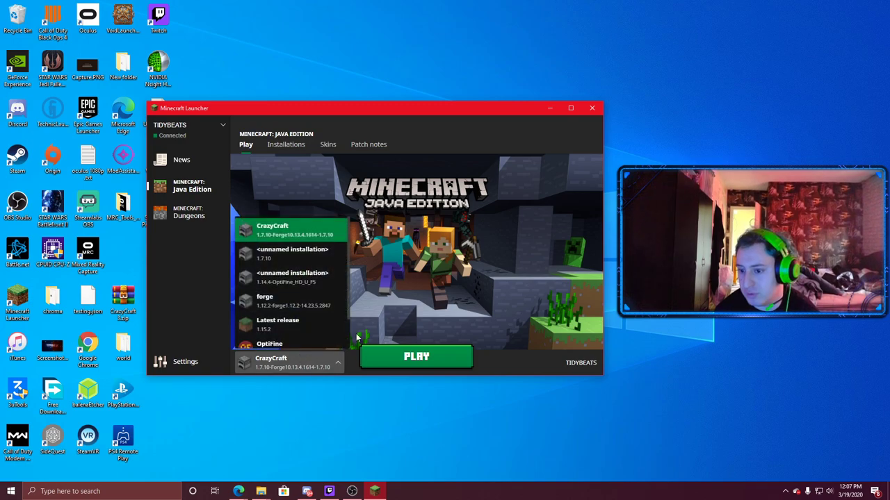
pyautogui.click(357, 338)
pyautogui.click(384, 364)
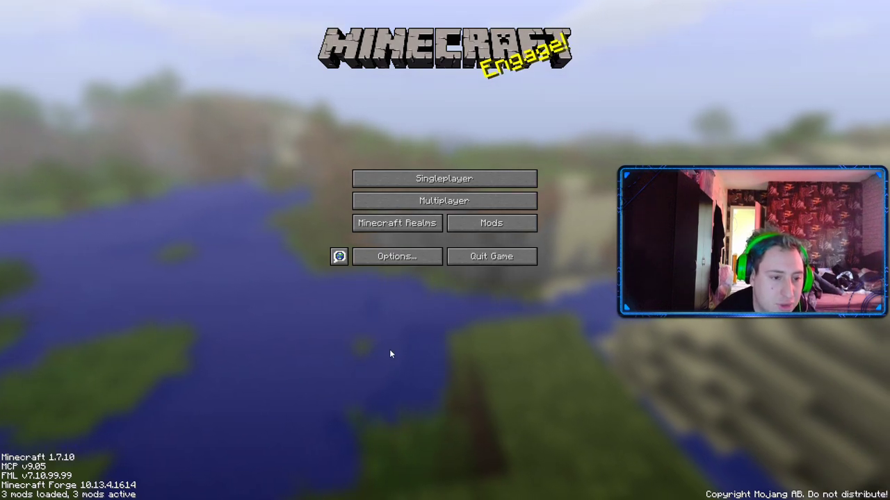
pyautogui.click(447, 178)
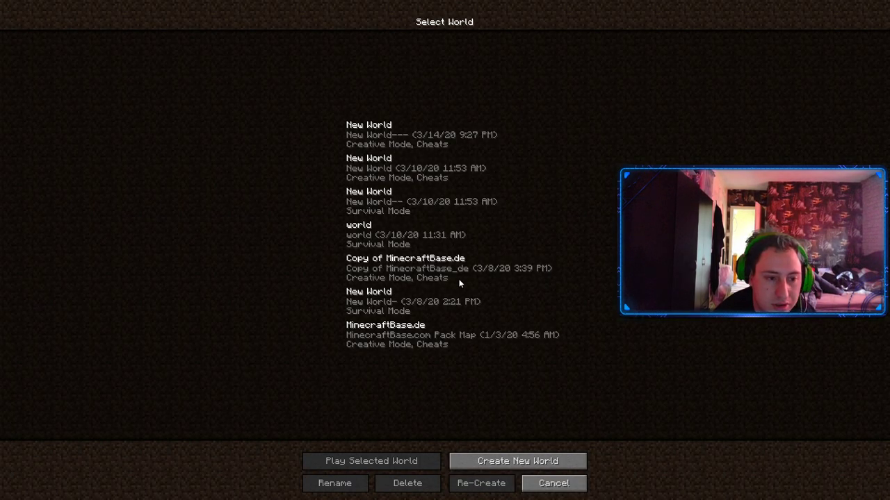
pyautogui.click(552, 483)
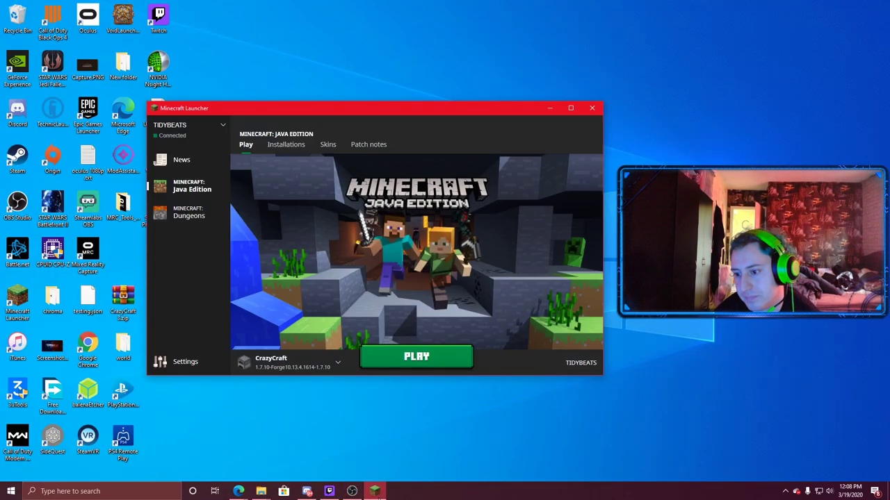
# Close the Minecraft Launcher and copy the MediaFire share link for mods.rar.
pyautogui.hotkey('alt', 'F4')
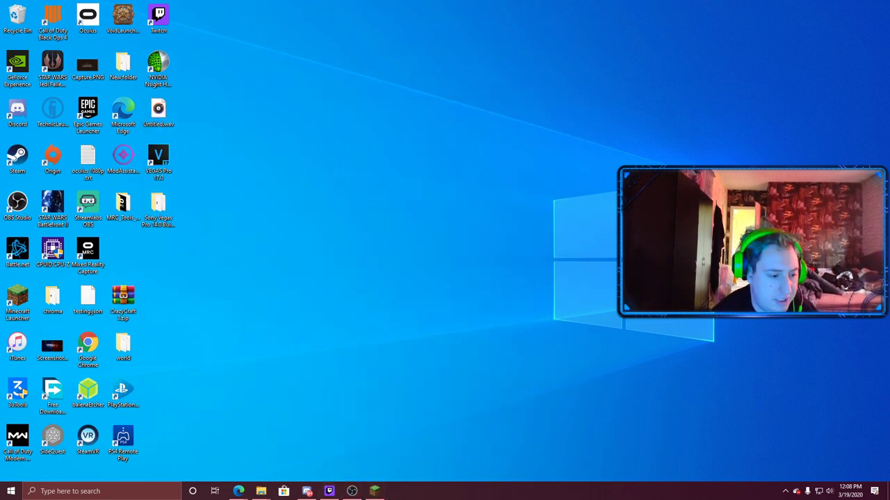
pyautogui.hotkey('alt', 'Tab')
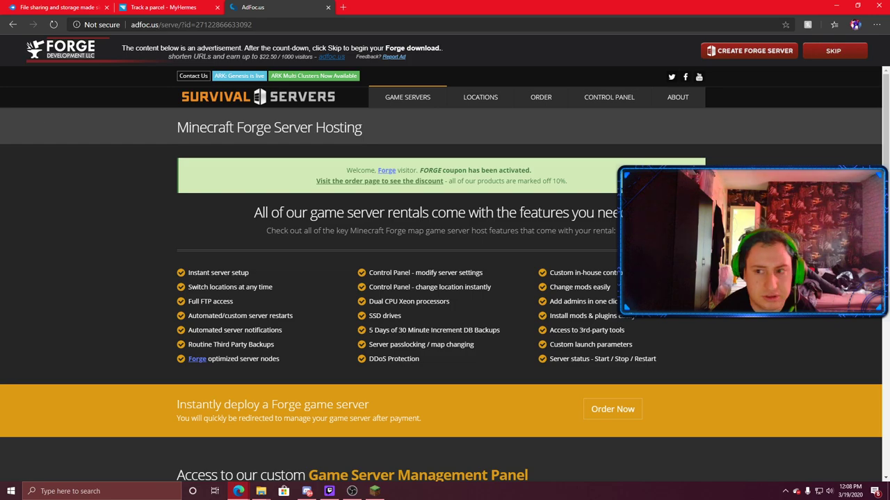
pyautogui.click(67, 6)
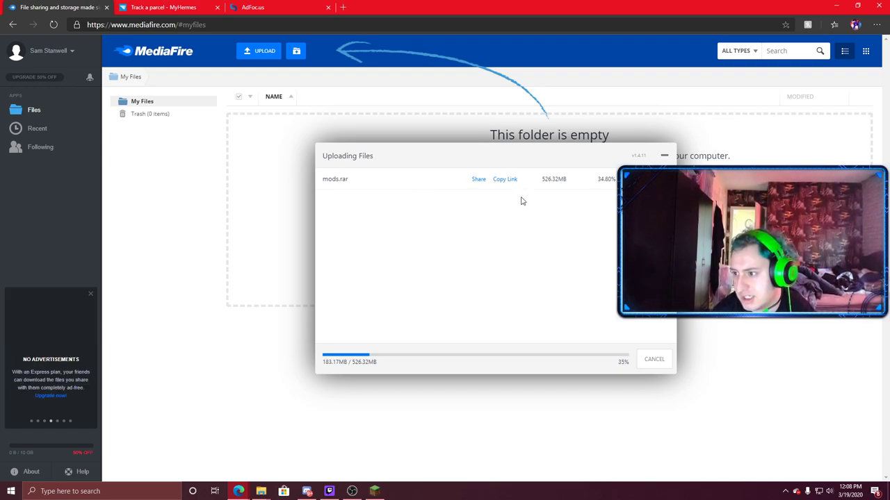
pyautogui.click(477, 181)
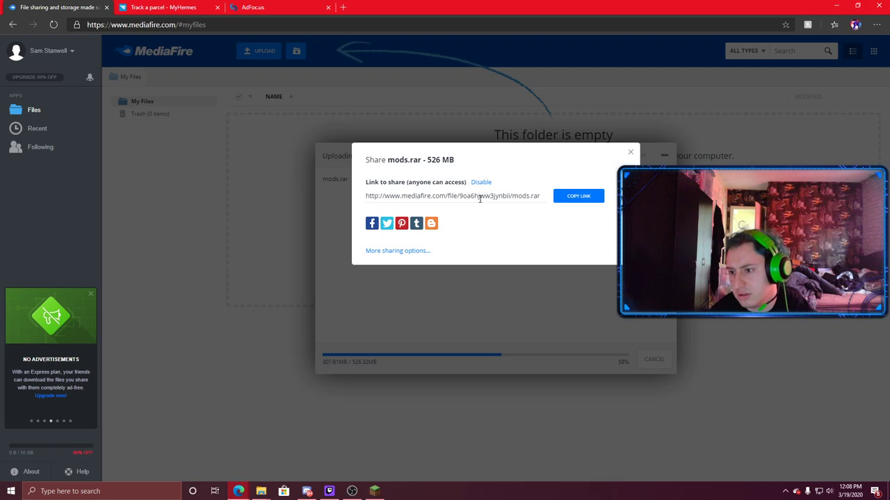
pyautogui.click(420, 250)
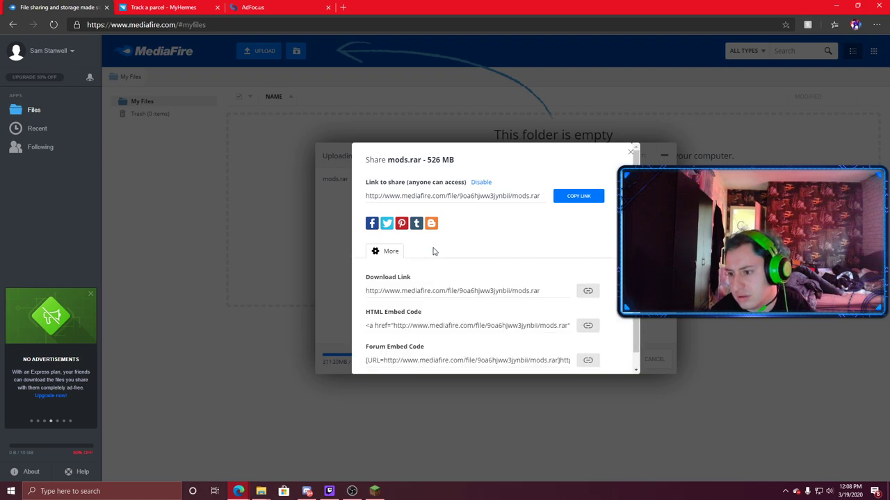
pyautogui.click(577, 196)
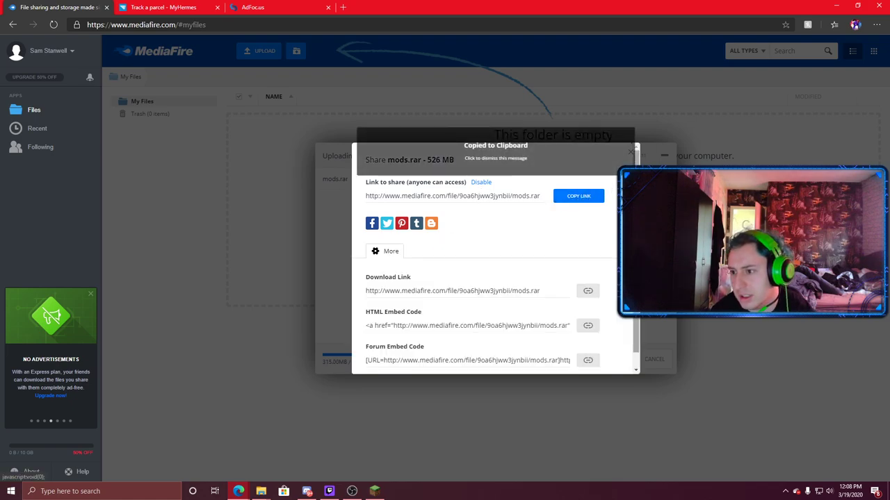
pyautogui.click(431, 98)
# Load the copied mods.rar link in the AdFoc.us tab, then return to the upload tab.
pyautogui.click(308, 6)
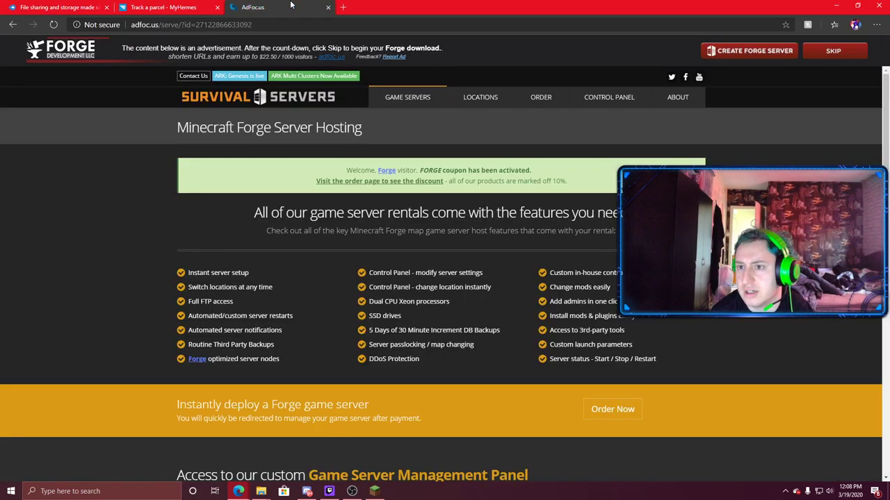
pyautogui.click(269, 23)
pyautogui.hotkey('ctrl', 'v')
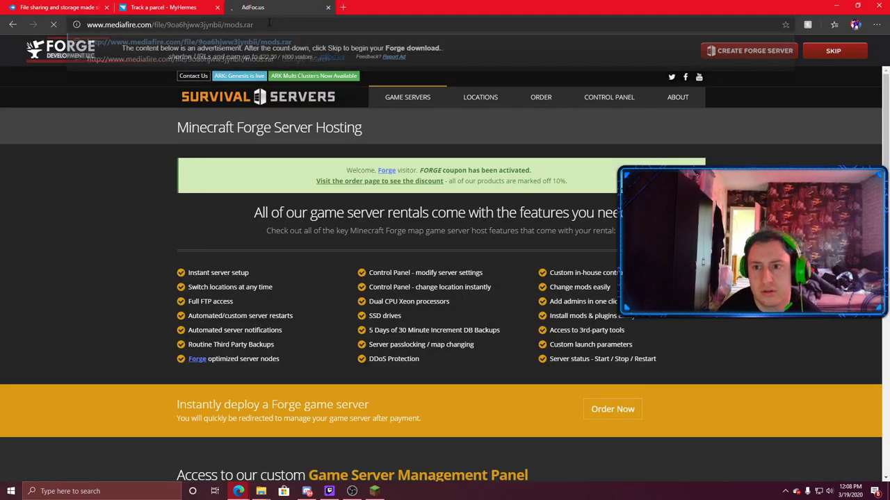
pyautogui.press('Return')
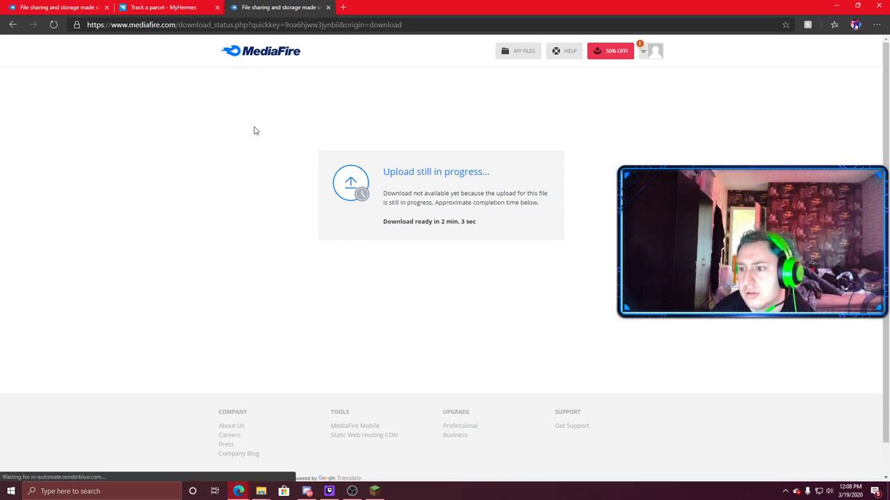
pyautogui.click(38, 5)
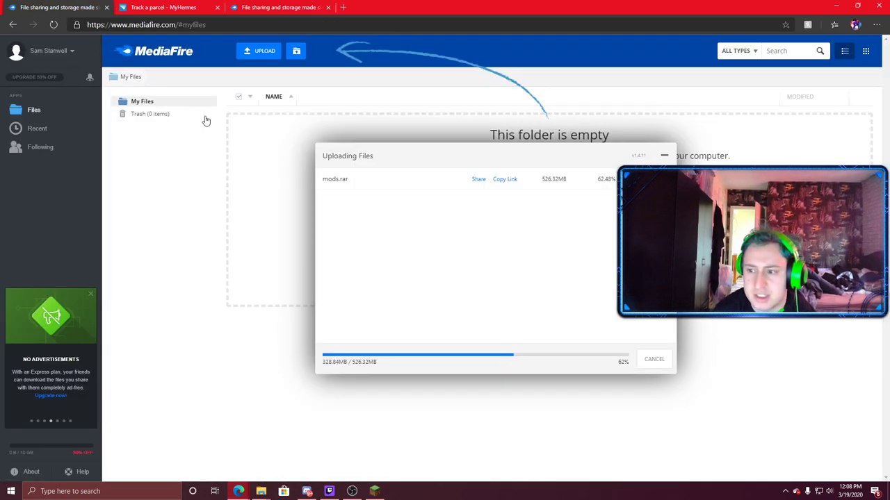
# Close the parcel-tracking tab and restore the browser to full screen.
pyautogui.hotkey('alt', 'Tab')
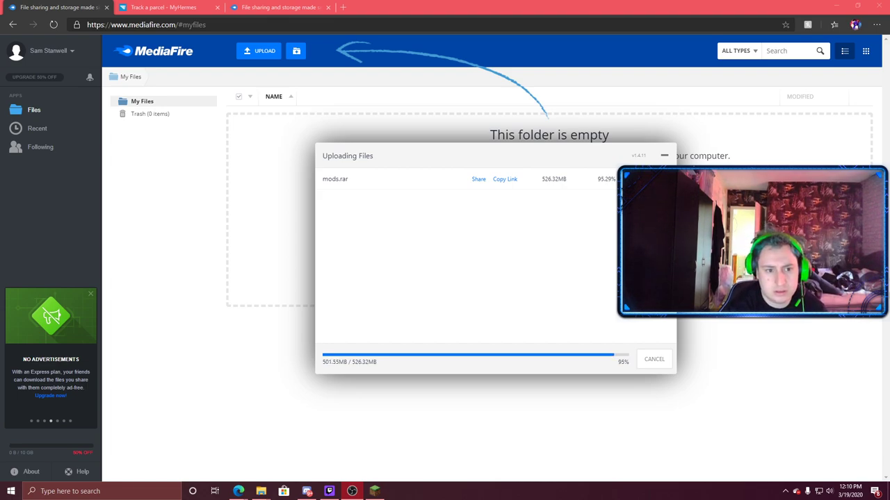
pyautogui.moveTo(494, 7); pyautogui.dragTo(3, 14)
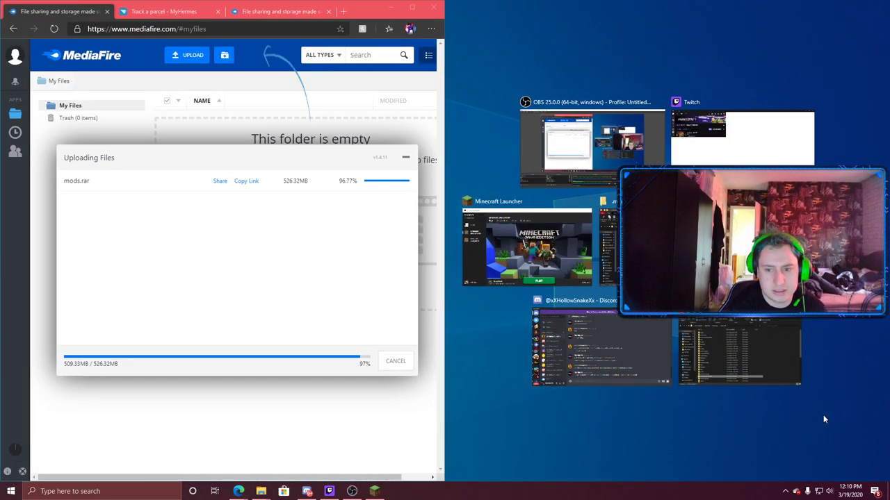
pyautogui.click(688, 463)
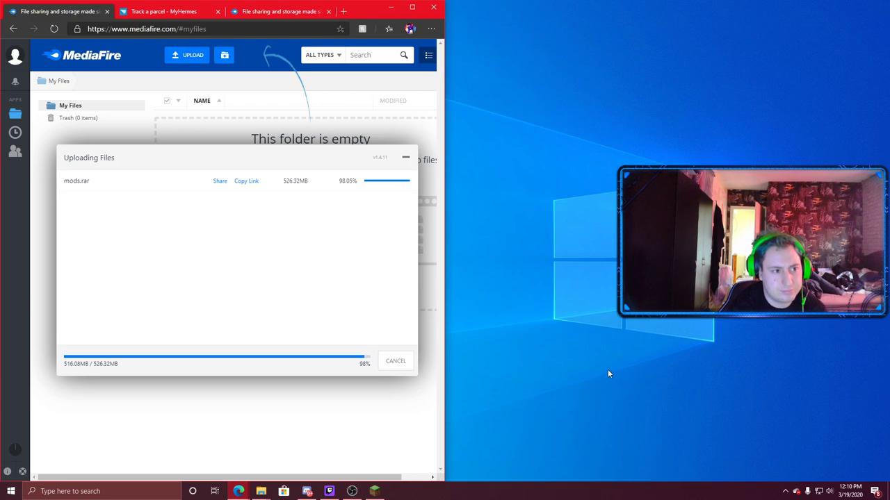
pyautogui.click(218, 11)
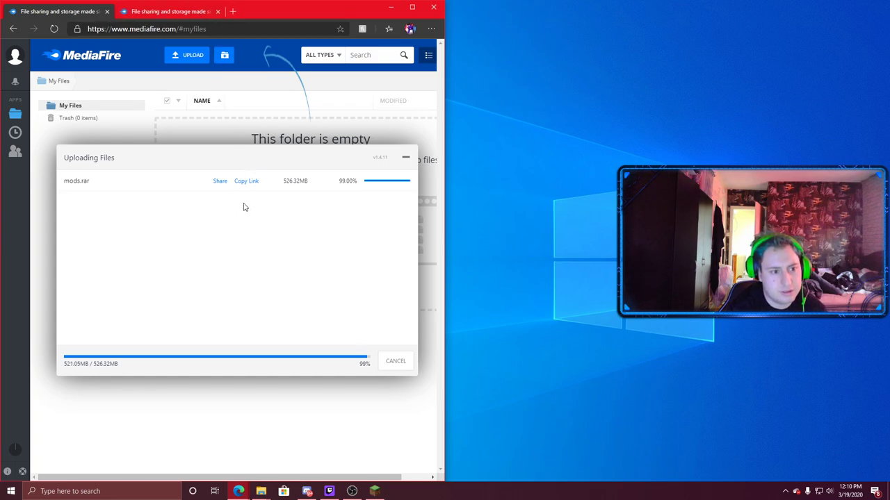
pyautogui.click(413, 6)
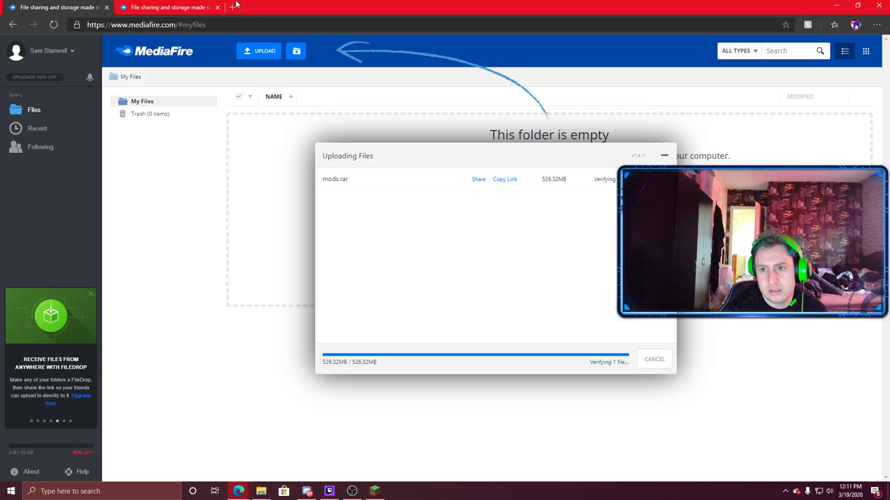
# Reload the mods.rar download page repeatedly, checking the upload tab until the 526 MB upload finishes.
pyautogui.click(136, 9)
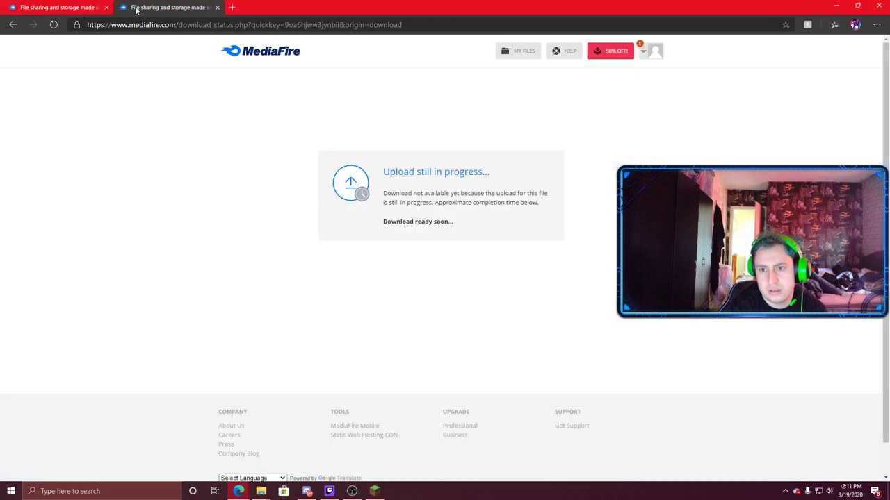
pyautogui.click(61, 28)
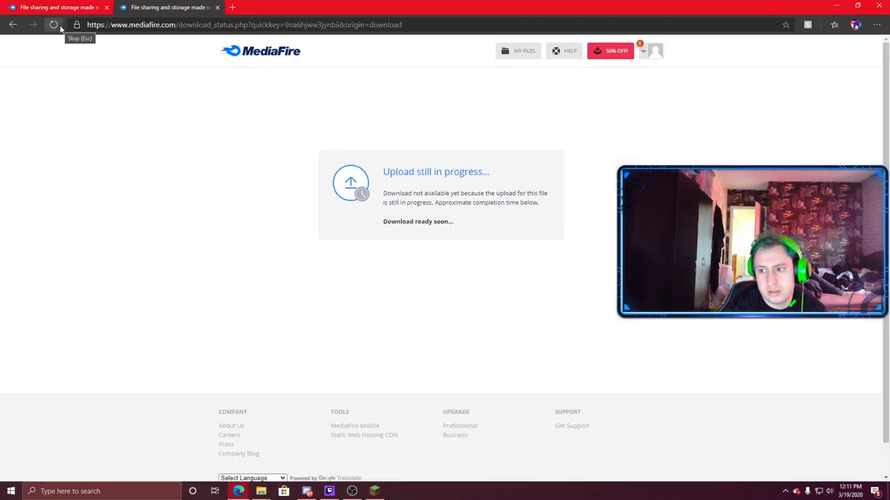
pyautogui.click(59, 9)
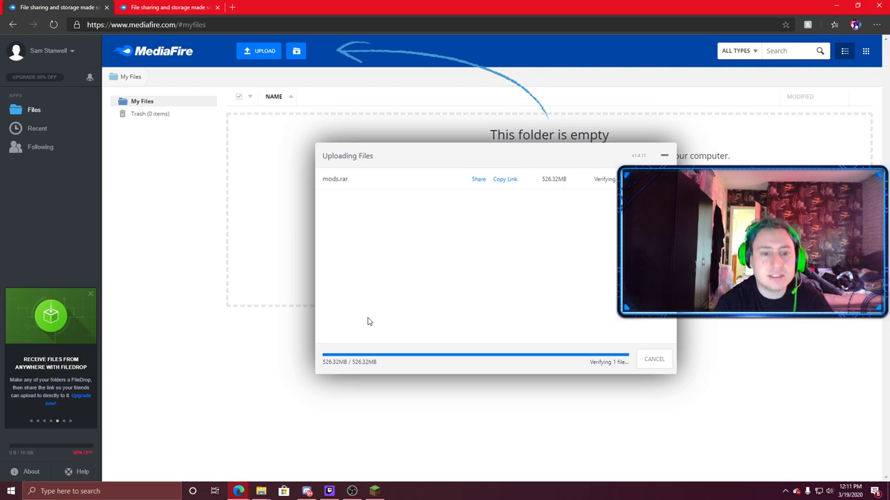
pyautogui.moveTo(261, 491)
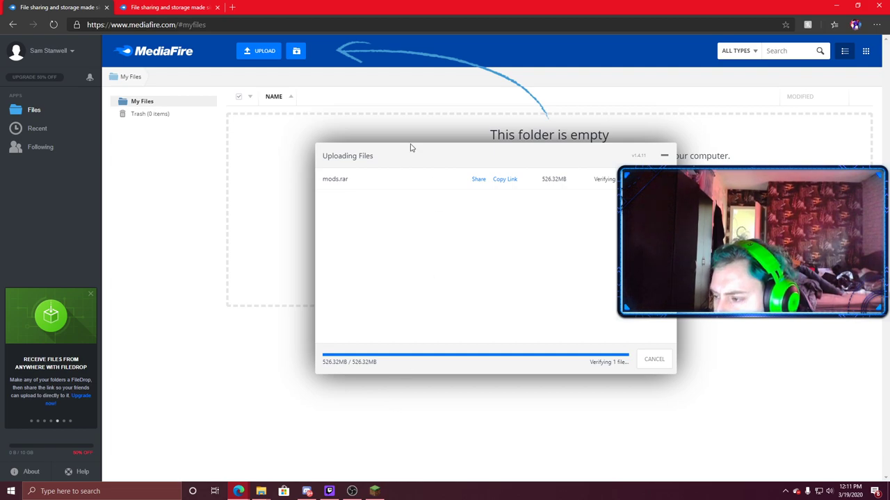
pyautogui.click(171, 5)
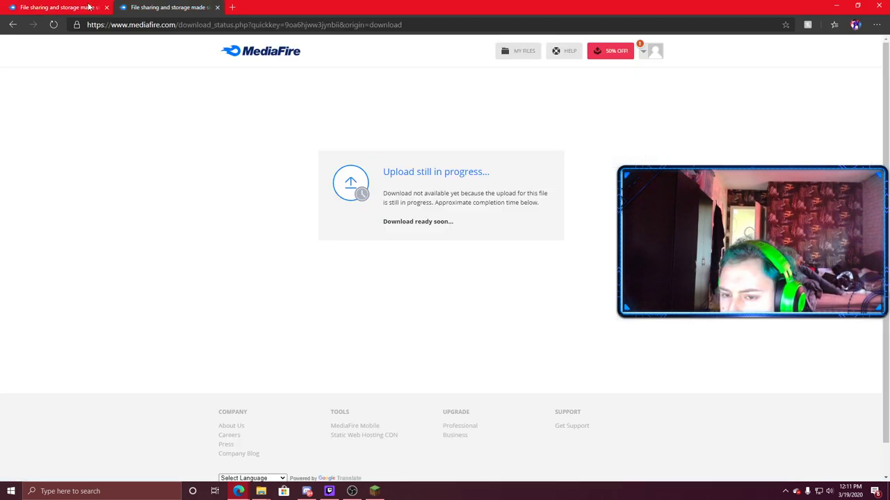
pyautogui.click(54, 25)
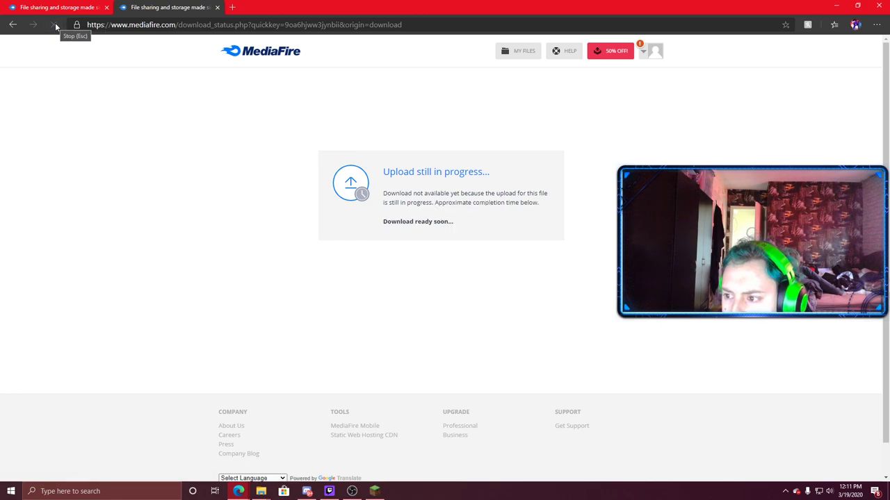
pyautogui.click(54, 6)
pyautogui.click(129, 5)
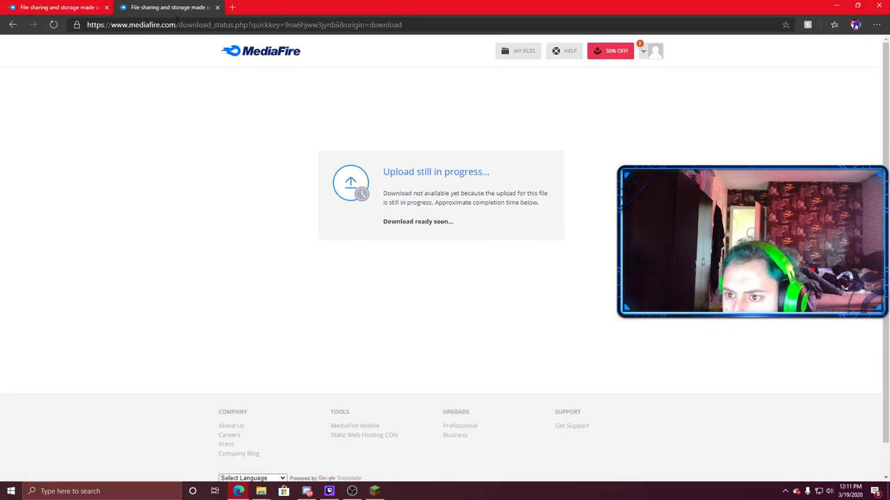
pyautogui.click(90, 6)
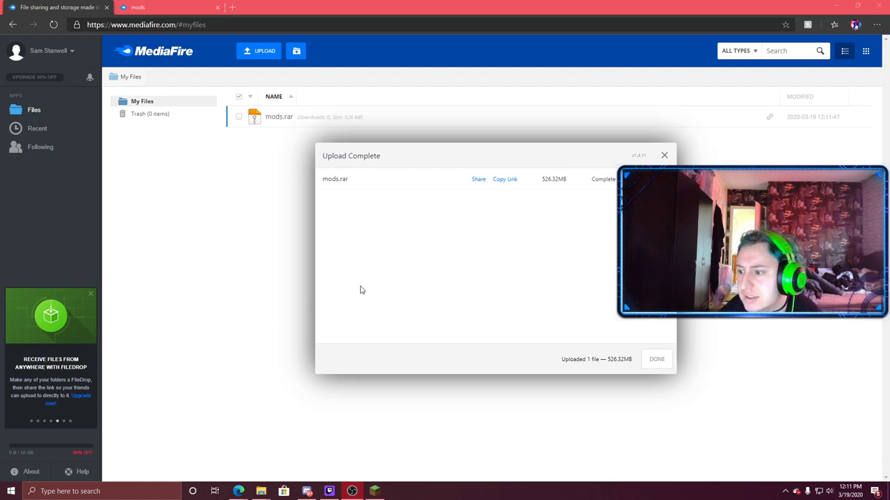
# Close the Upload Complete dialog, refresh the link tab, and download mods.rar (526.32MB).
pyautogui.click(665, 156)
pyautogui.click(278, 117)
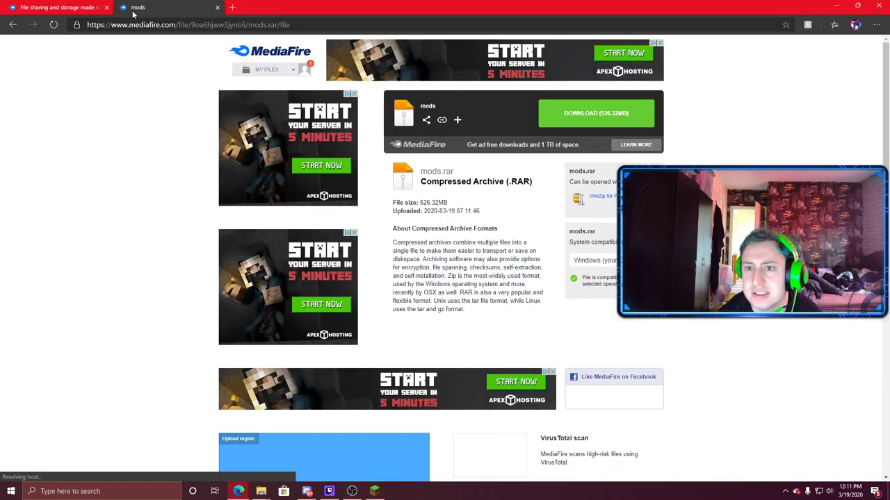
pyautogui.click(53, 24)
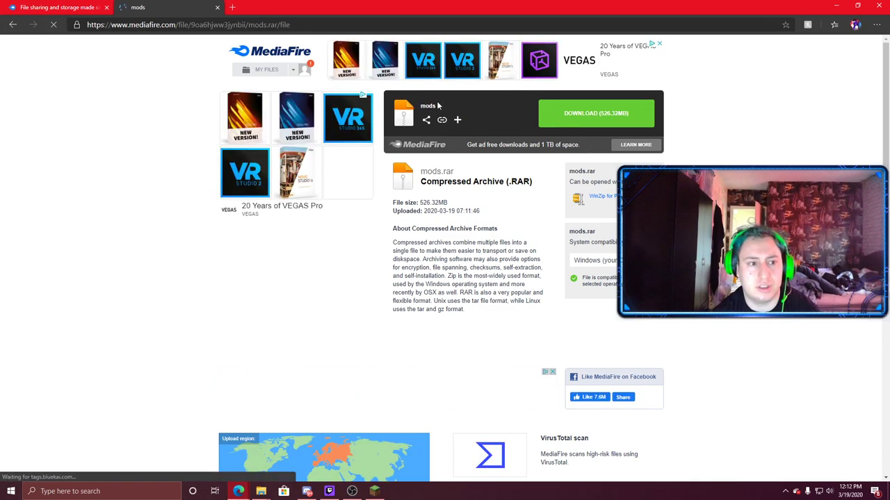
pyautogui.click(610, 110)
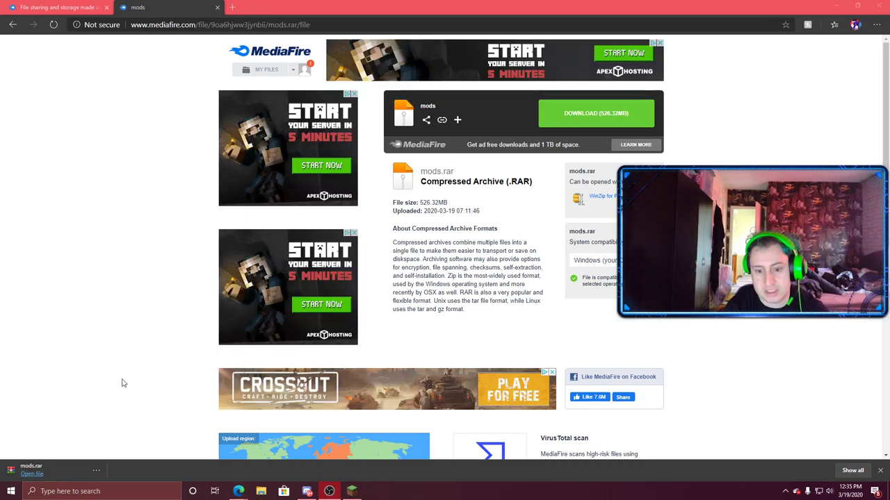
pyautogui.moveTo(445, 7)
pyautogui.mouseDown()
pyautogui.moveTo(565, 169)
pyautogui.moveTo(374, 80)
pyautogui.moveTo(368, 2)
pyautogui.mouseUp()
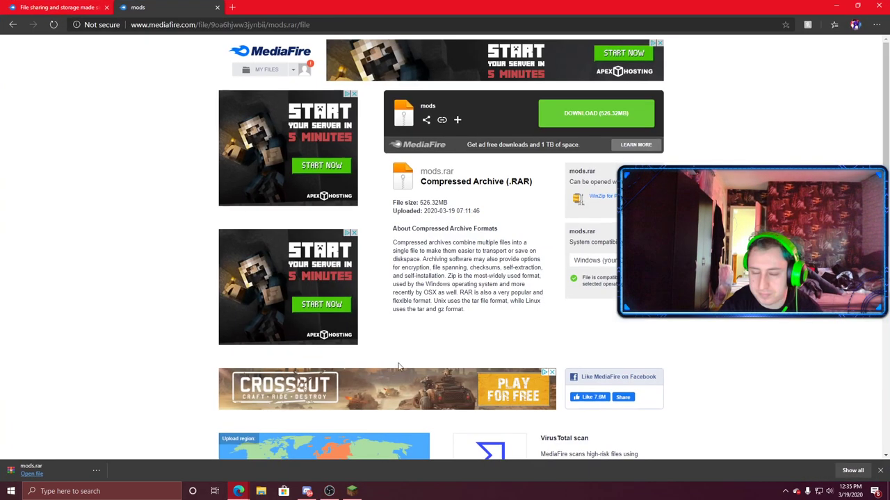
# Open mods.rar in WinRAR, enter its mods folder, and snap the archive to the right half.
pyautogui.click(75, 464)
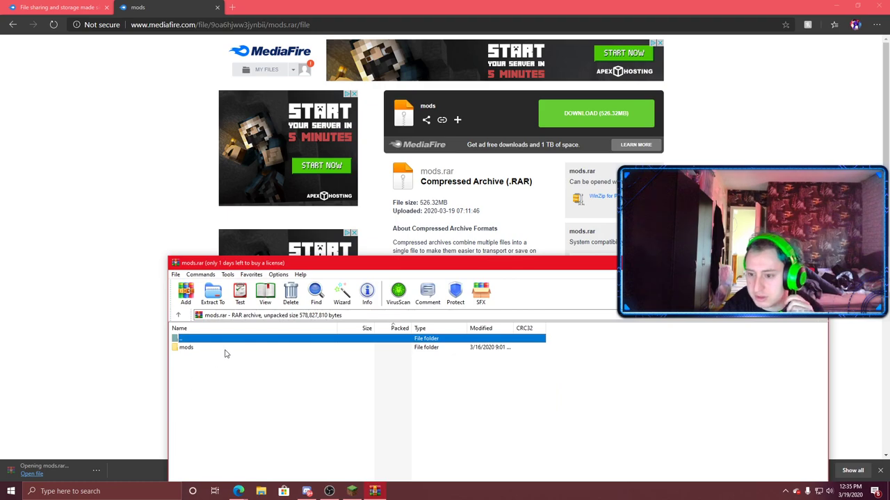
pyautogui.doubleClick(221, 349)
pyautogui.scroll(-10, 294, 374)
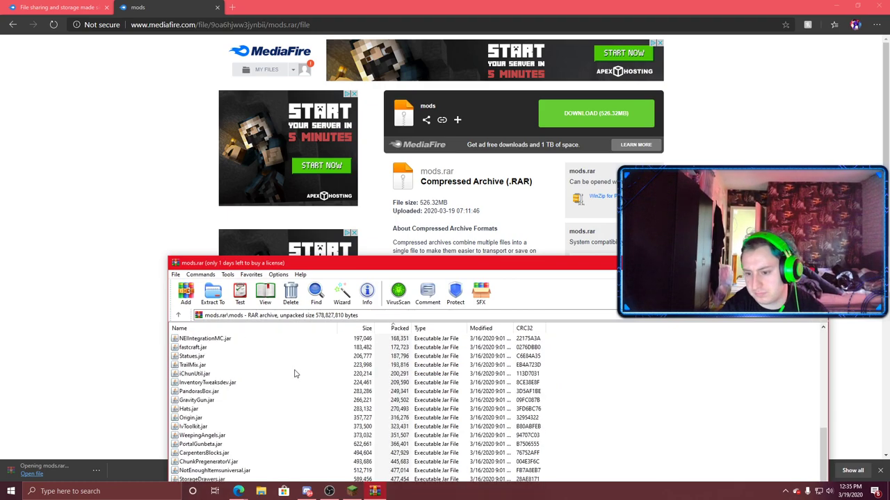
pyautogui.scroll(10, 294, 373)
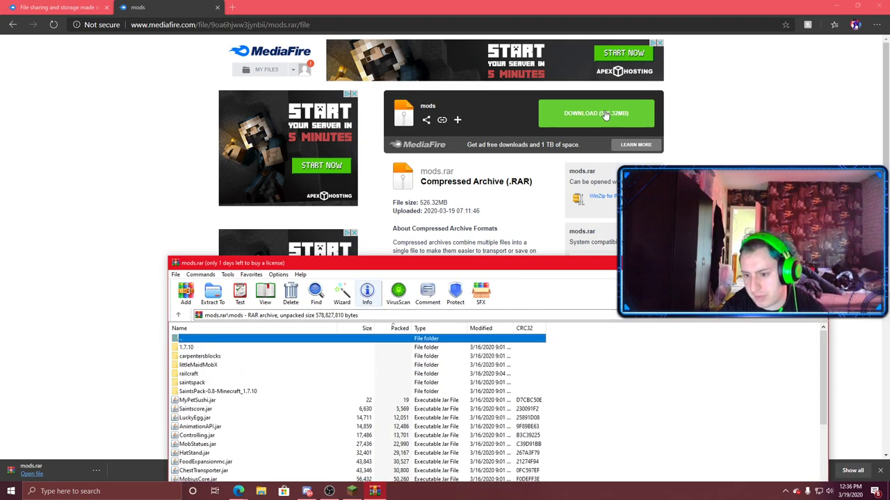
pyautogui.click(839, 7)
pyautogui.moveTo(333, 262)
pyautogui.mouseDown()
pyautogui.moveTo(741, 184)
pyautogui.moveTo(889, 184)
pyautogui.mouseUp()
pyautogui.click(371, 87)
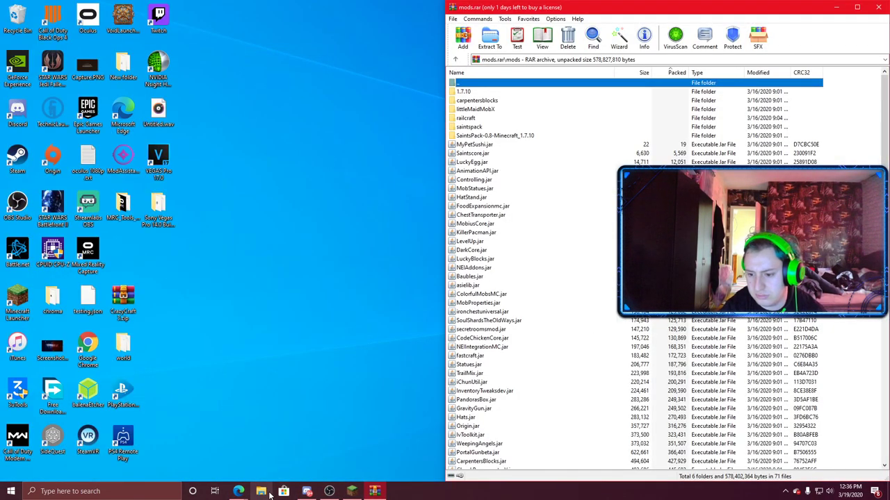
# Open File Explorer on the left half at %appdata%\.minecraft\mods.
pyautogui.click(270, 492)
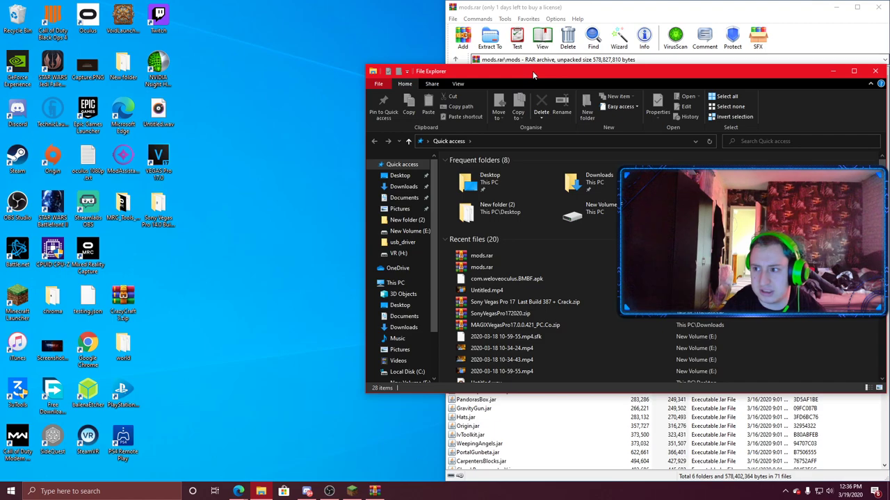
pyautogui.moveTo(533, 75)
pyautogui.mouseDown()
pyautogui.moveTo(77, 113)
pyautogui.moveTo(0, 111)
pyautogui.mouseUp()
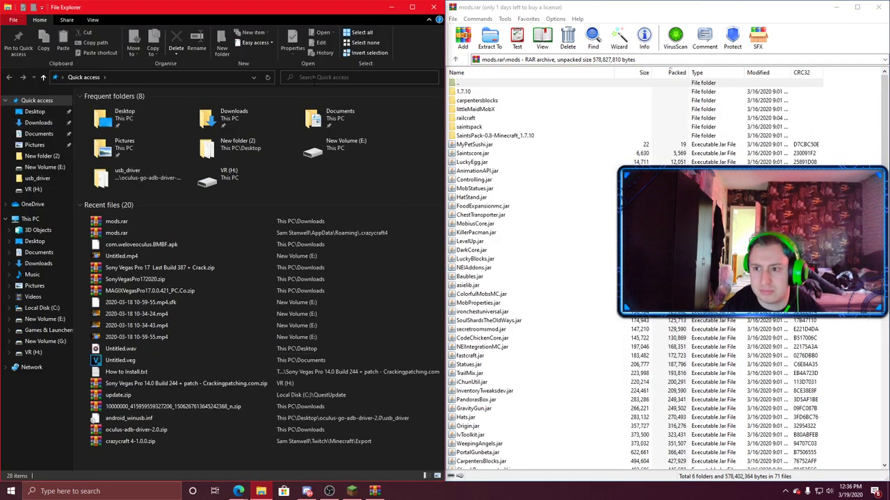
pyautogui.click(128, 77)
pyautogui.write('%appdata%')
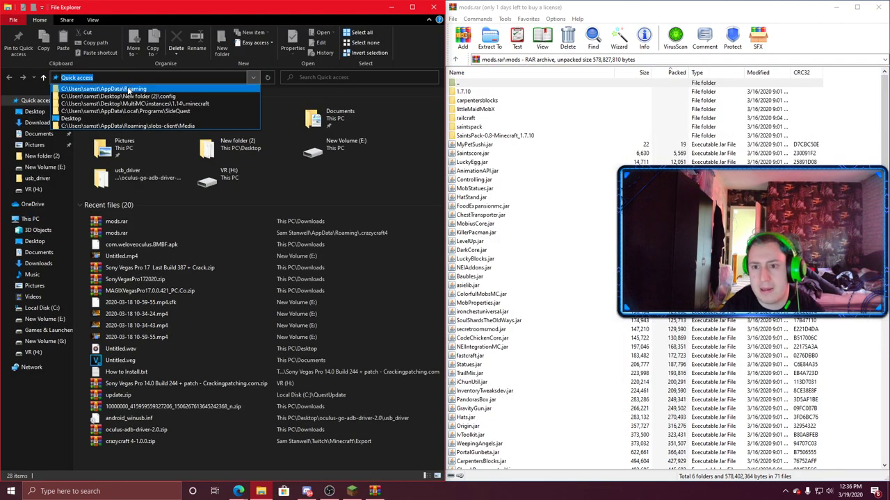
pyautogui.press('Return')
pyautogui.doubleClick(129, 136)
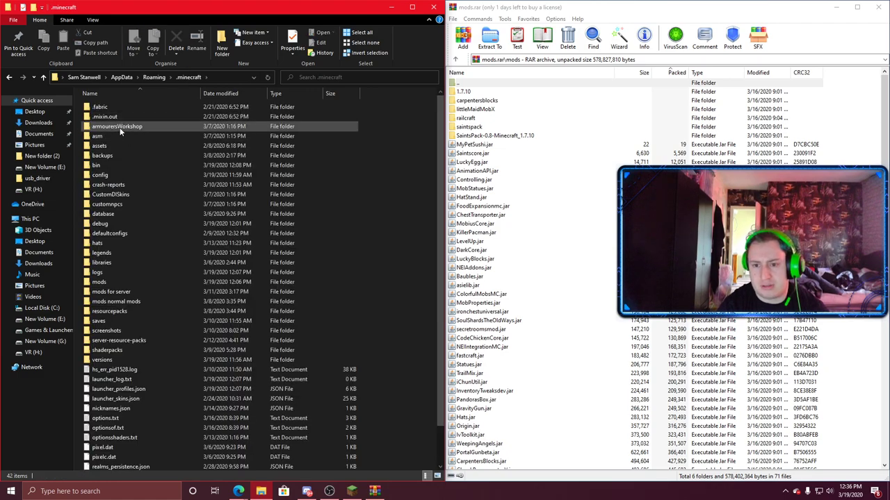
pyautogui.doubleClick(120, 281)
# Extract all 77 items from the archive's mods folder into .minecraft\mods.
pyautogui.click(479, 224)
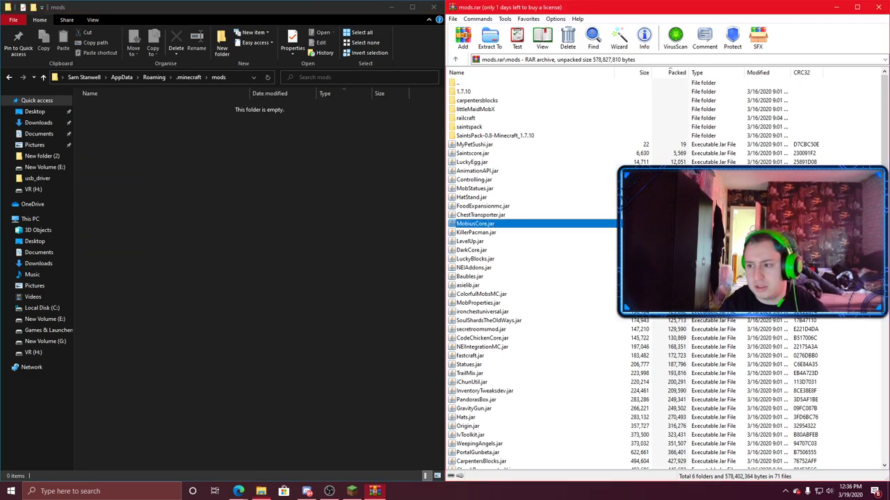
pyautogui.hotkey('ctrl', 'a')
pyautogui.moveTo(260, 214); pyautogui.dragTo(263, 216)
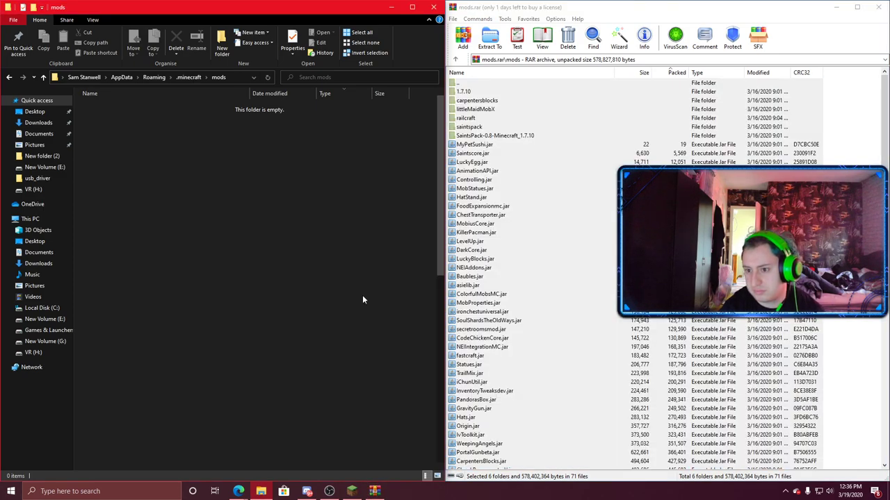
pyautogui.click(414, 212)
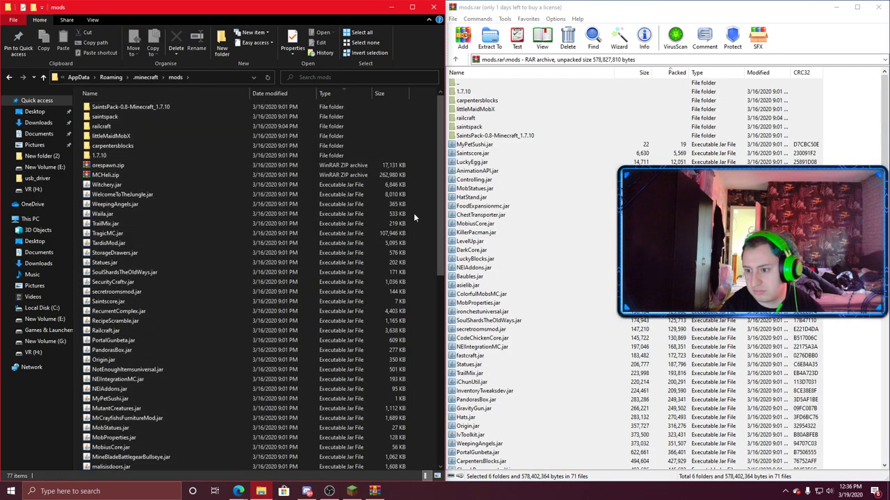
# Play the CrazyCraft 1.7.10 Forge installation, then minimize the launcher and mods folder window.
pyautogui.click(836, 7)
pyautogui.click(355, 492)
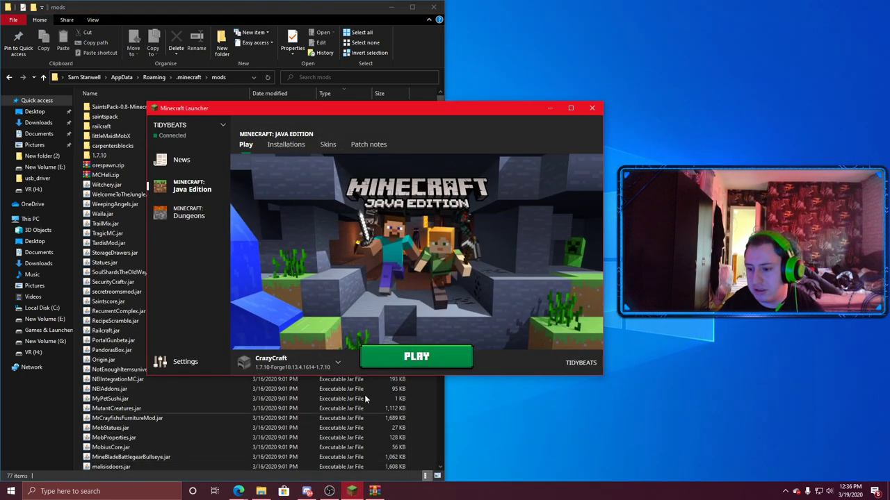
pyautogui.click(402, 357)
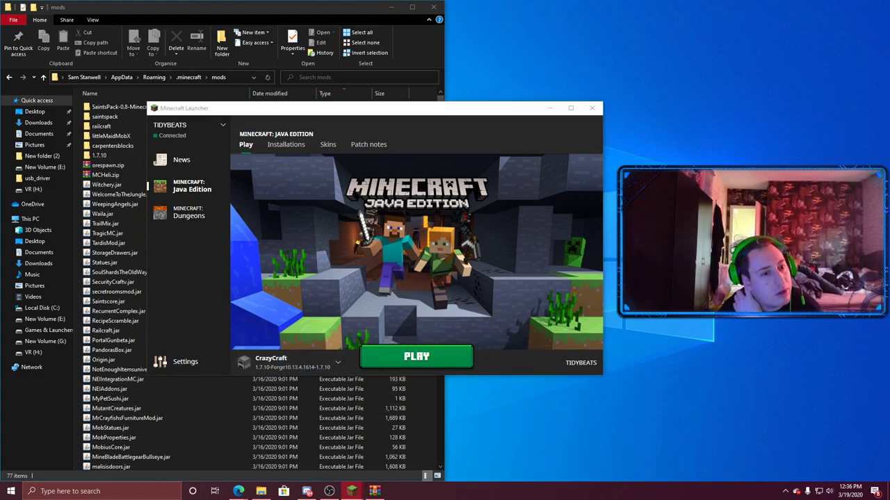
pyautogui.click(283, 360)
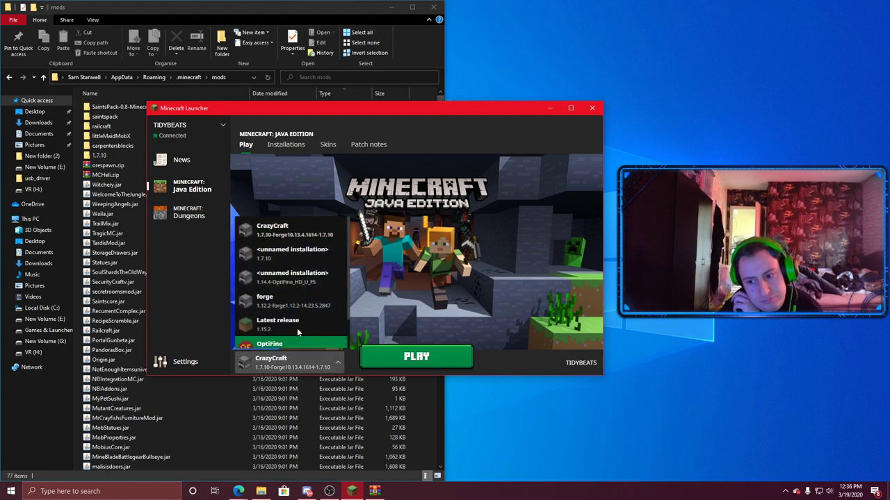
pyautogui.scroll(-1, 298, 333)
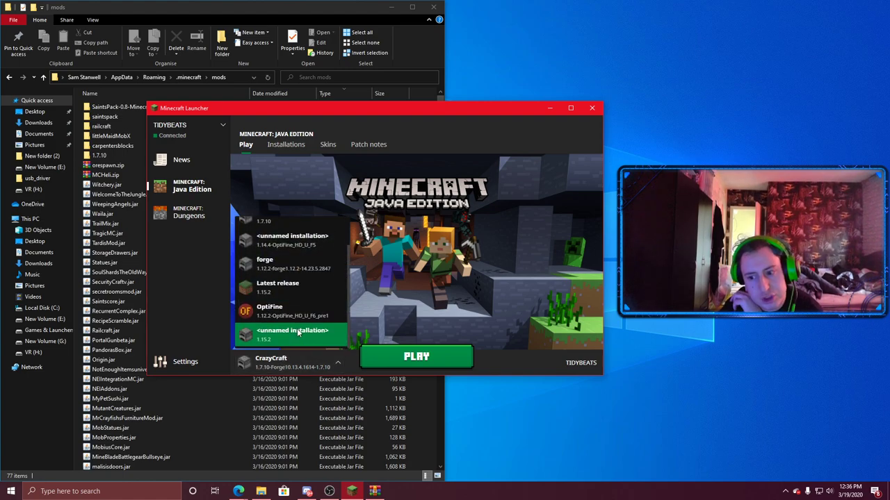
pyautogui.click(293, 365)
pyautogui.click(549, 108)
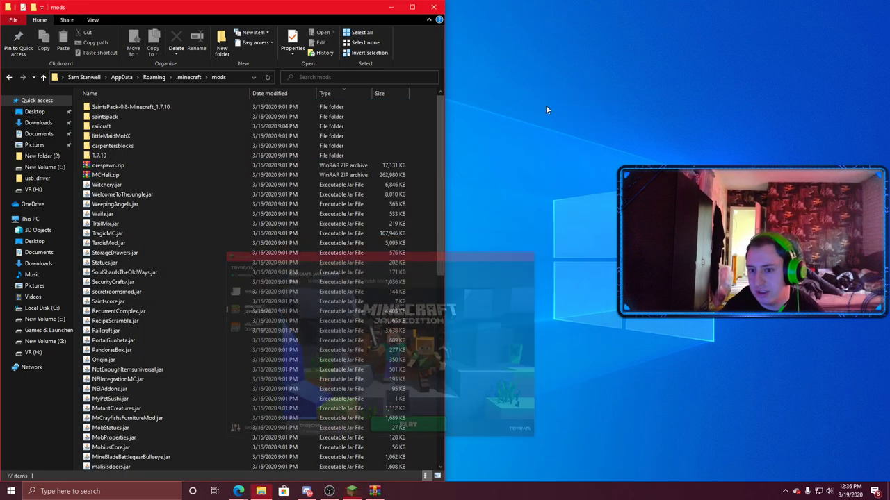
pyautogui.click(390, 8)
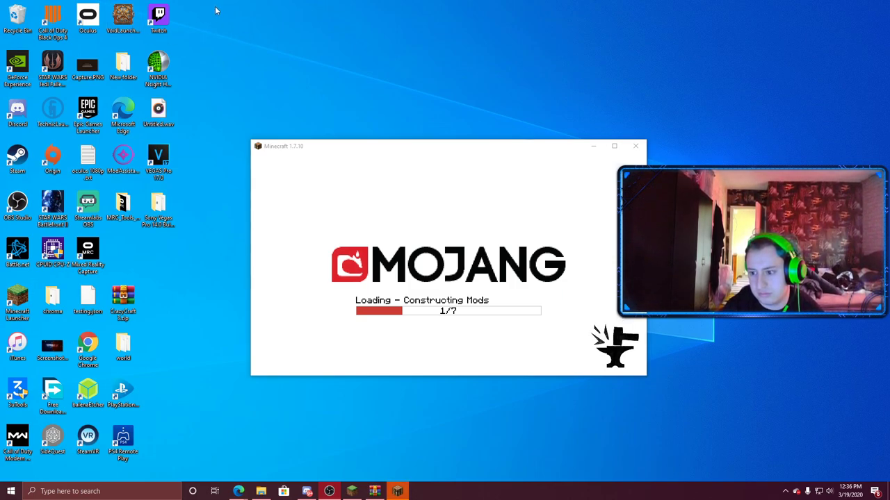
# Bring the loading Minecraft window forward and let Forge finish loading 84 mods to the CrazyCraft main menu.
pyautogui.click(524, 166)
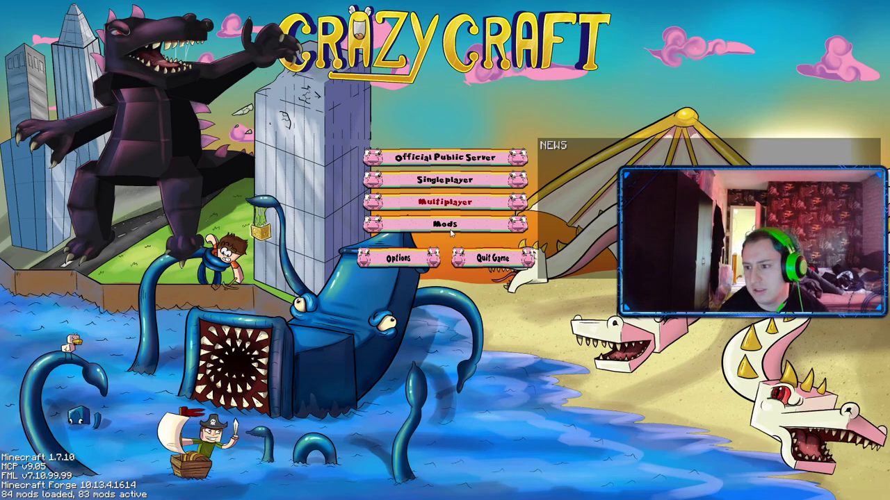
# Open Singleplayer and choose a world, bringing up the 1107 missing blocks/items warning.
pyautogui.click(473, 182)
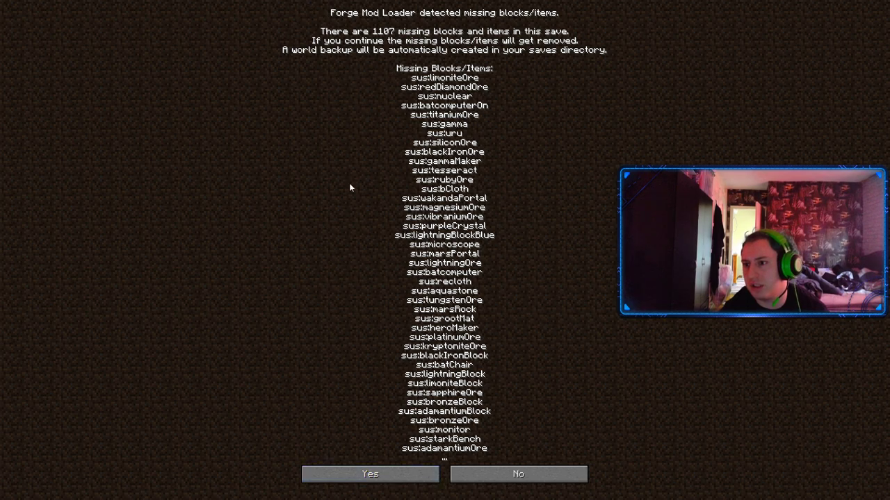
# Decline the prompt, reopen the first New World save, and accept removing the missing blocks.
pyautogui.click(491, 473)
pyautogui.click(436, 181)
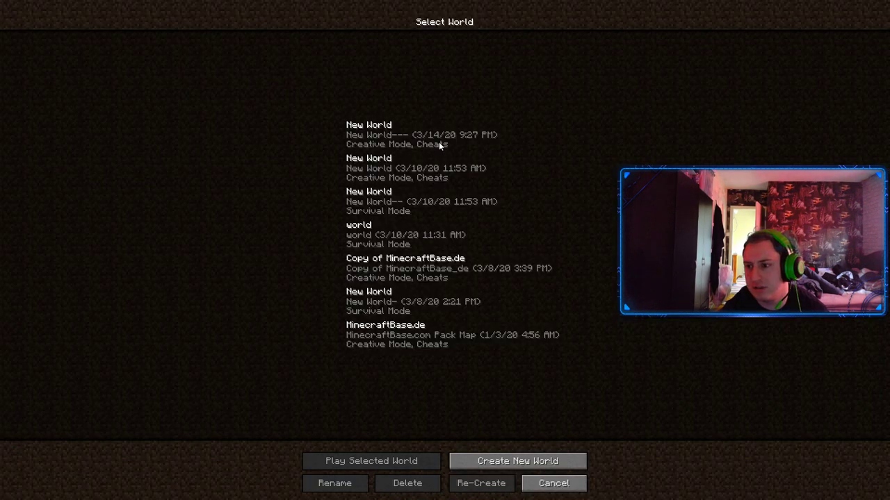
pyautogui.doubleClick(442, 136)
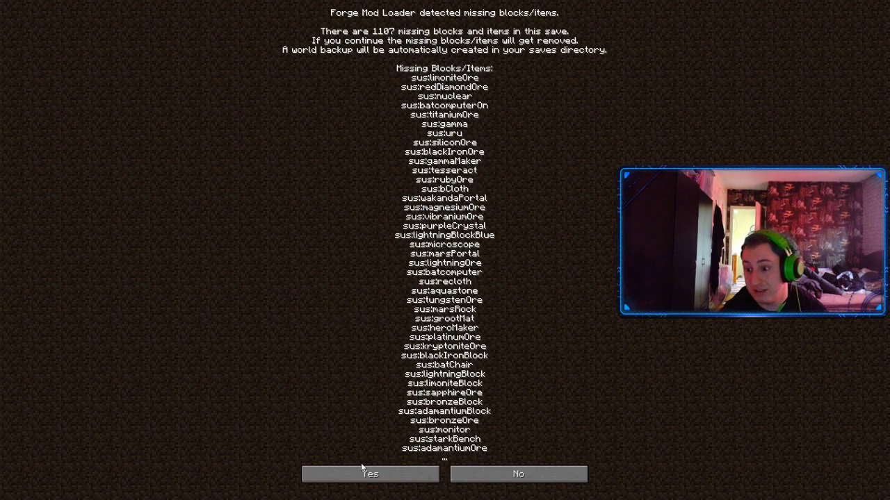
pyautogui.click(362, 476)
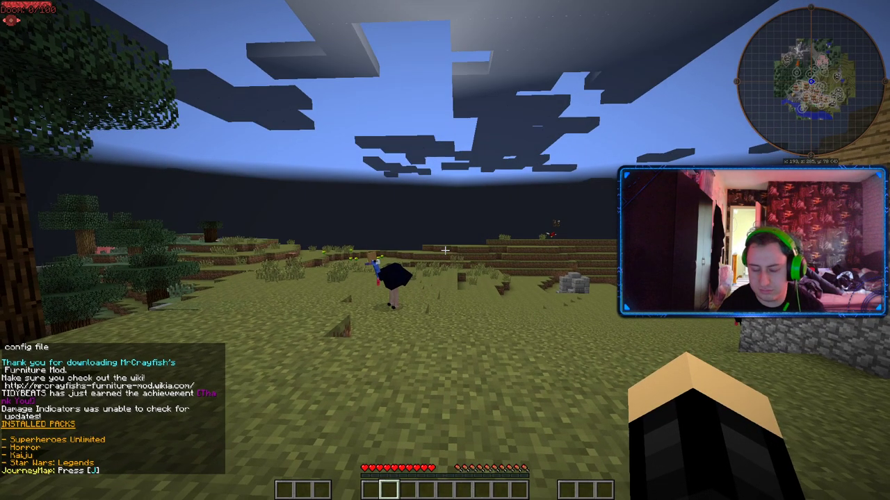
# Switch the player to creative mode with /gamemode creative.
pyautogui.write('/gamemode')
pyautogui.press('Tab')
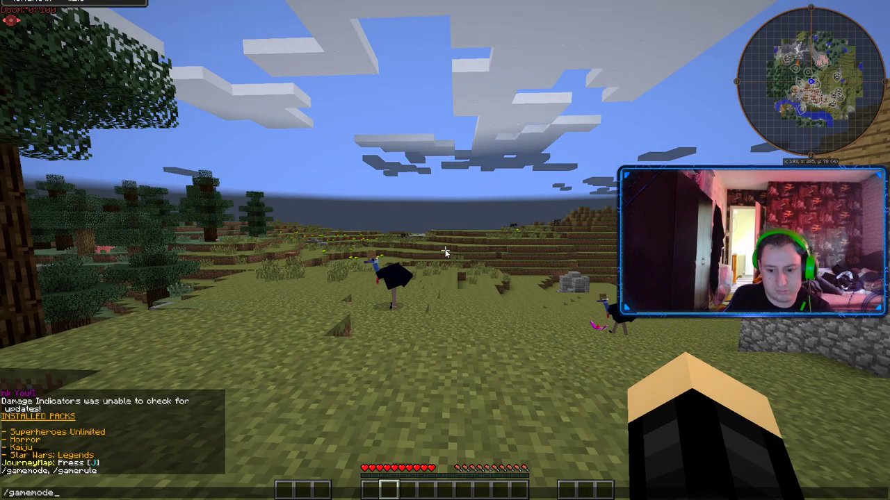
pyautogui.press('Tab')
pyautogui.press('Return')
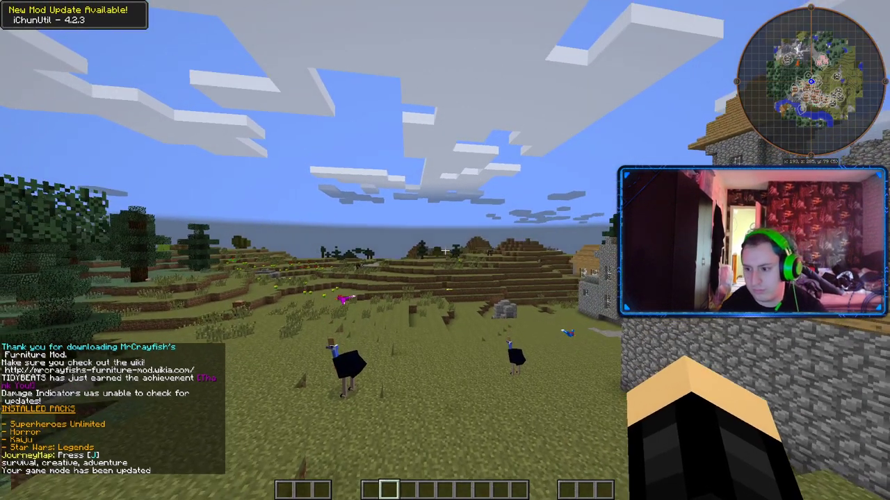
# Fly over the terraced hills along the cobblestone path to above the village rooftops.
pyautogui.press('w')
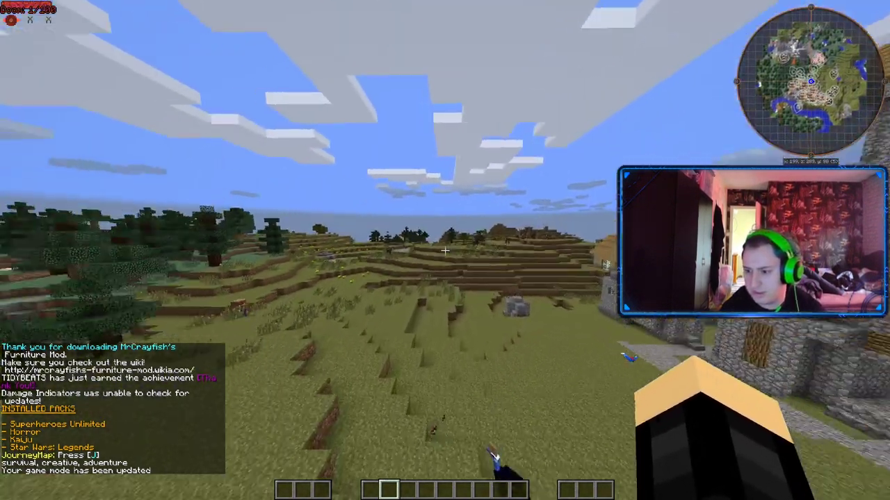
pyautogui.press('w')
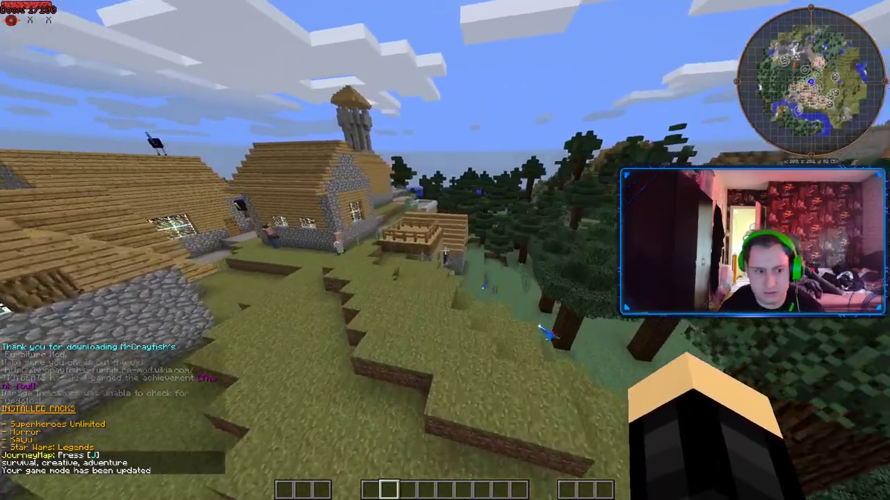
pyautogui.press('w')
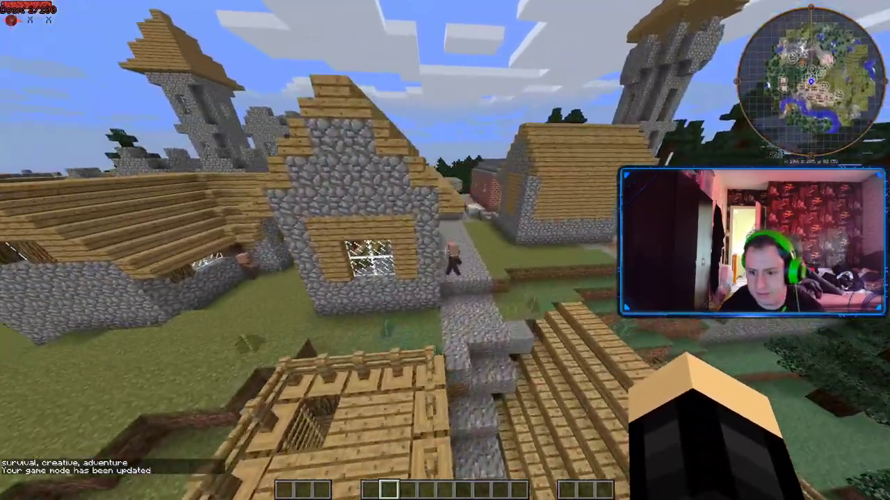
pyautogui.press('w')
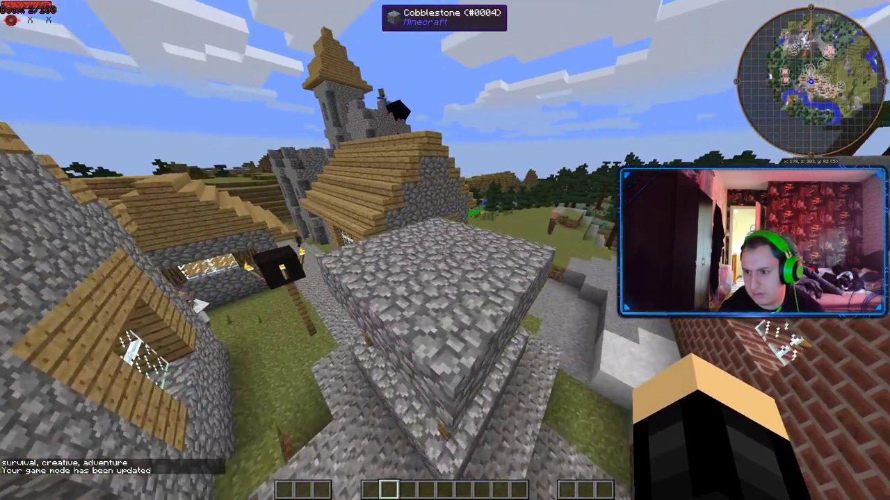
# Page through the creative item tabs to the Survival Inventory tab beside the full item list.
pyautogui.press('e')
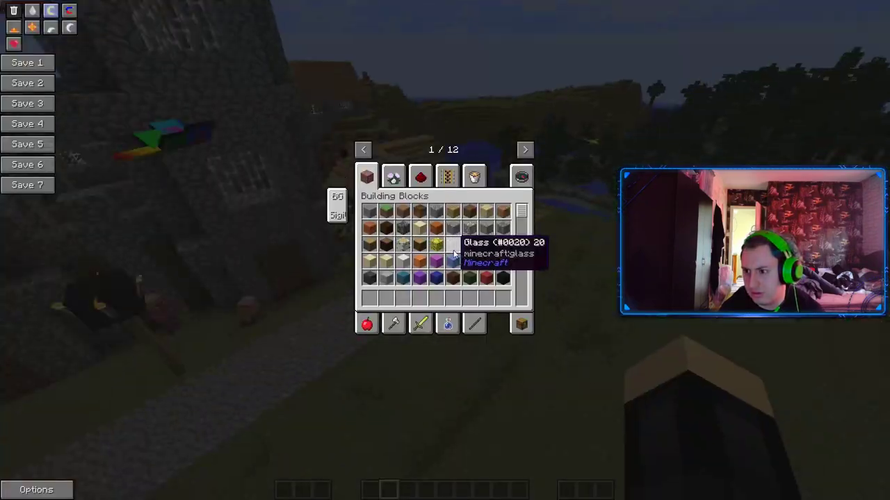
pyautogui.click(524, 150)
pyautogui.click(524, 150)
pyautogui.click(524, 150)
pyautogui.click(525, 150)
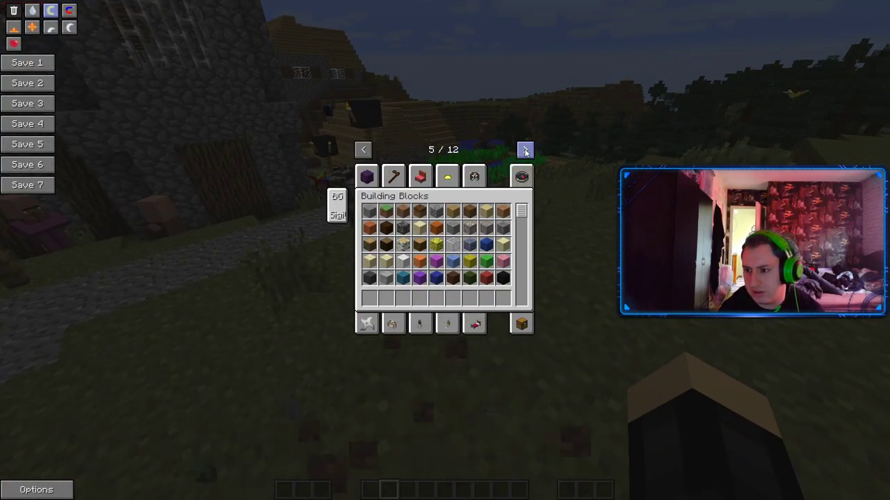
pyautogui.click(525, 150)
pyautogui.click(525, 150)
pyautogui.click(525, 150)
pyautogui.click(525, 150)
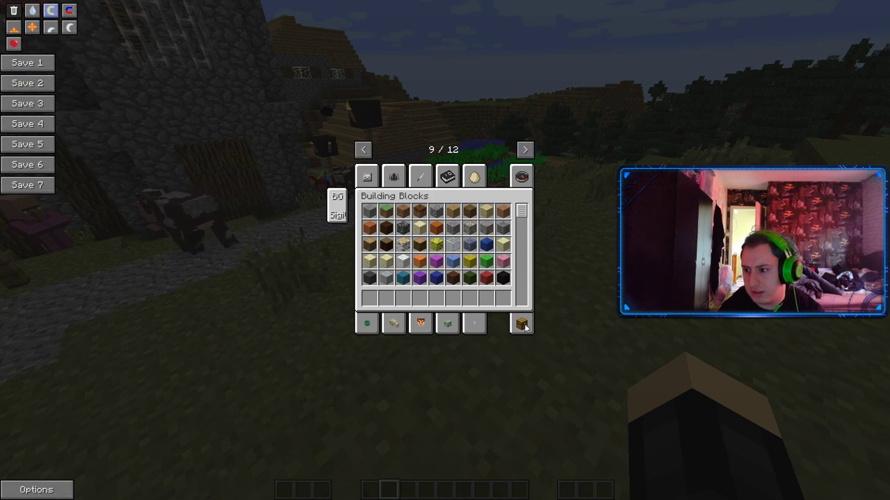
pyautogui.click(522, 325)
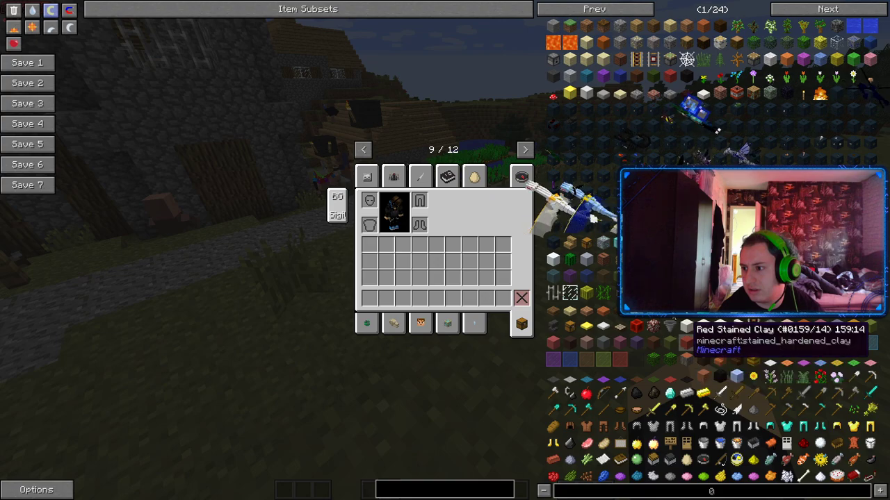
# Scroll the NEI item list and take a 64 stack of Dynamic Superheroes Block 13.
pyautogui.scroll(-4, 662, 314)
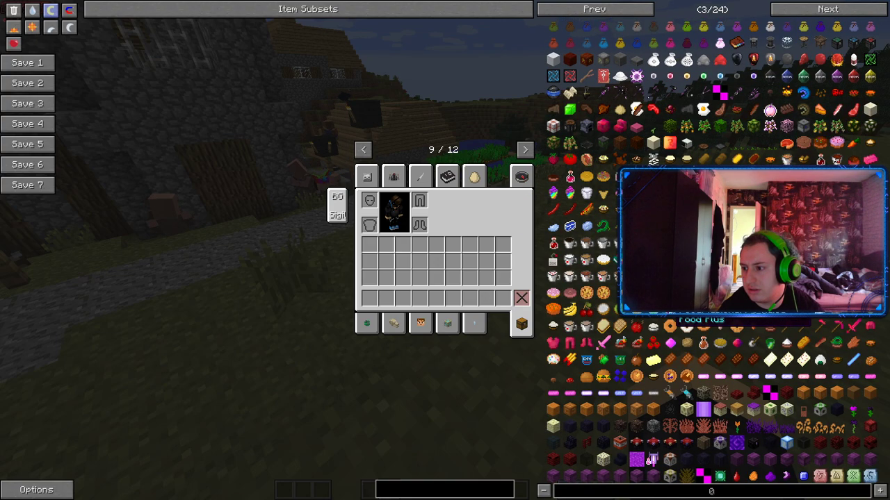
pyautogui.scroll(-2, 674, 323)
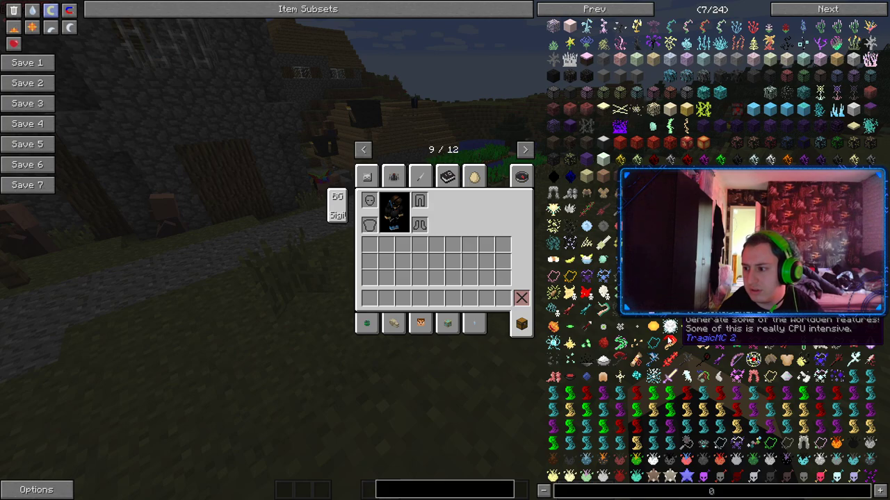
pyautogui.scroll(-1, 638, 371)
pyautogui.scroll(-5, 610, 374)
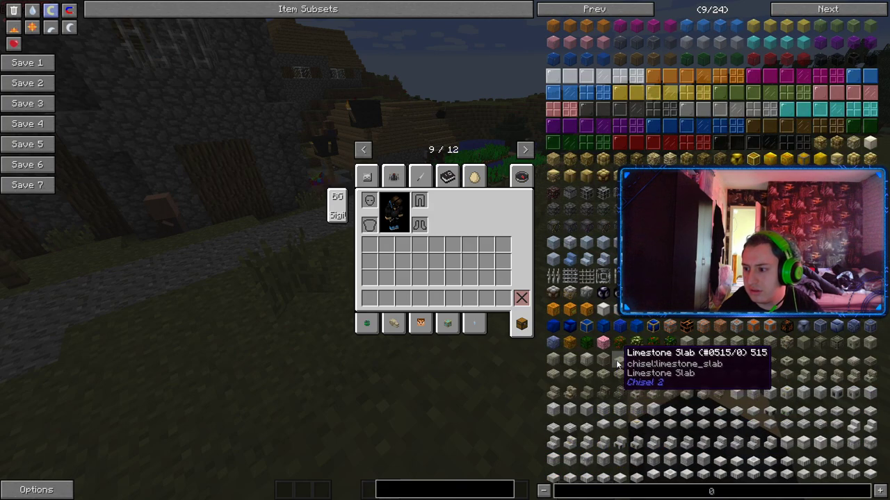
pyautogui.scroll(-4, 618, 363)
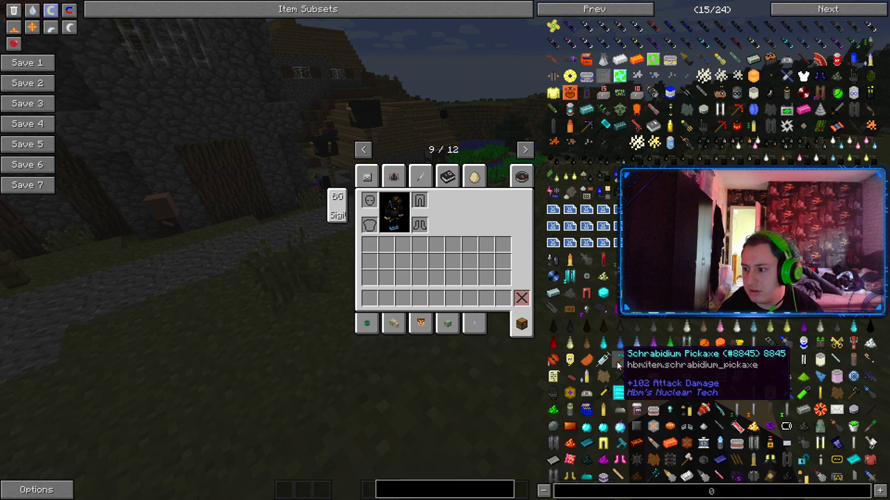
pyautogui.scroll(-1, 620, 362)
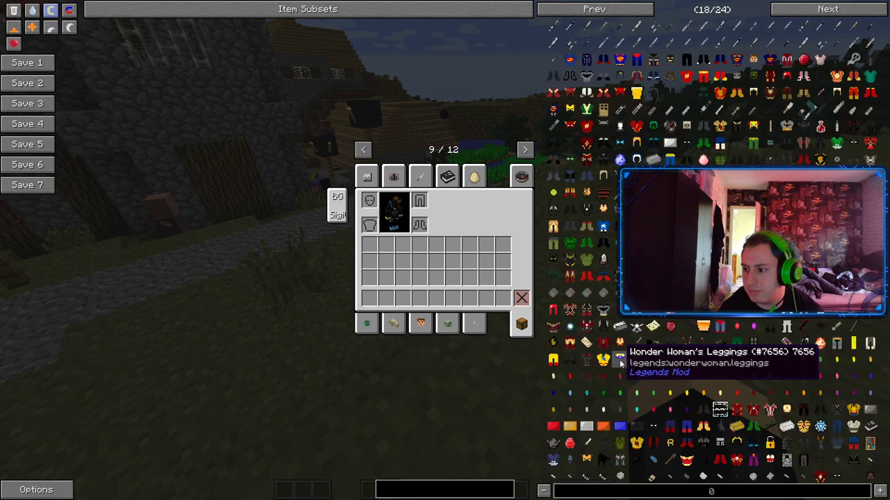
pyautogui.scroll(1, 620, 363)
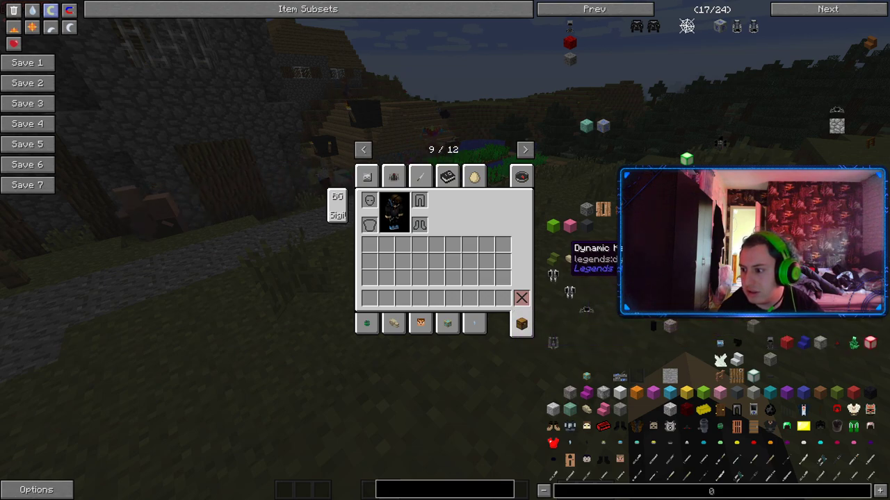
pyautogui.click(681, 108)
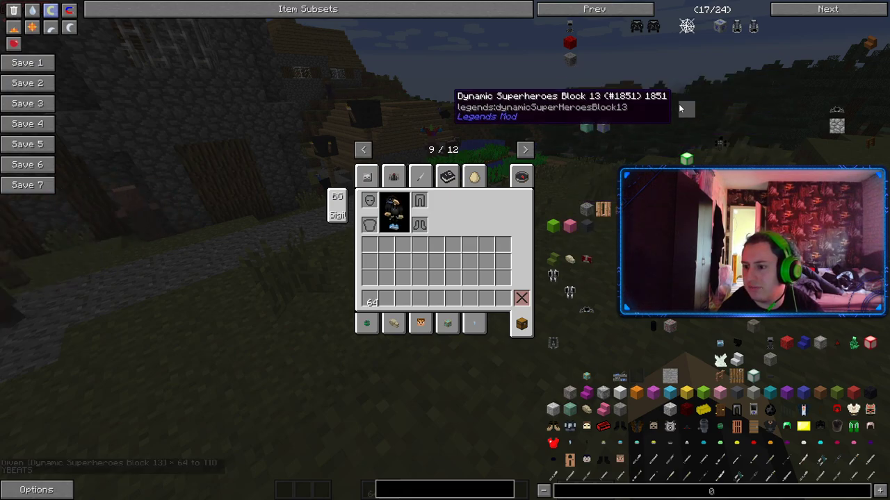
# Place the Dynamic Superheroes Block 13 on the grass and walk along the gravel path into the village.
pyautogui.press('e')
pyautogui.rightClick(445, 250)
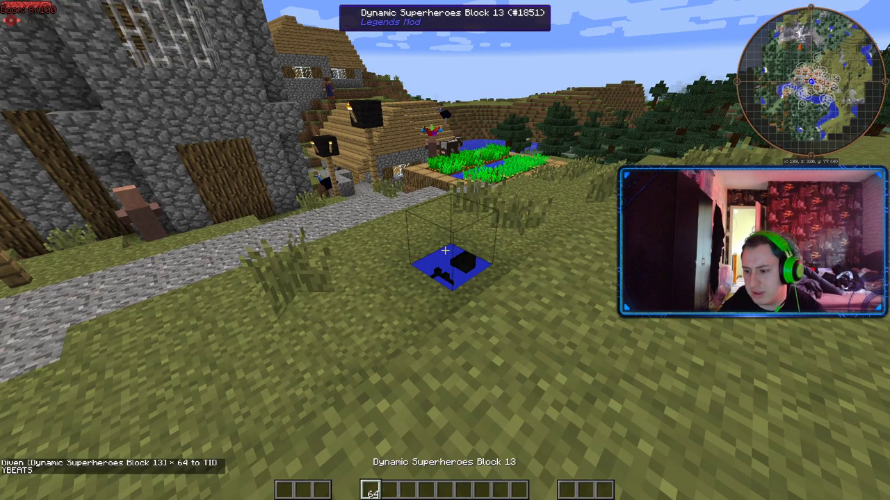
pyautogui.press('w')
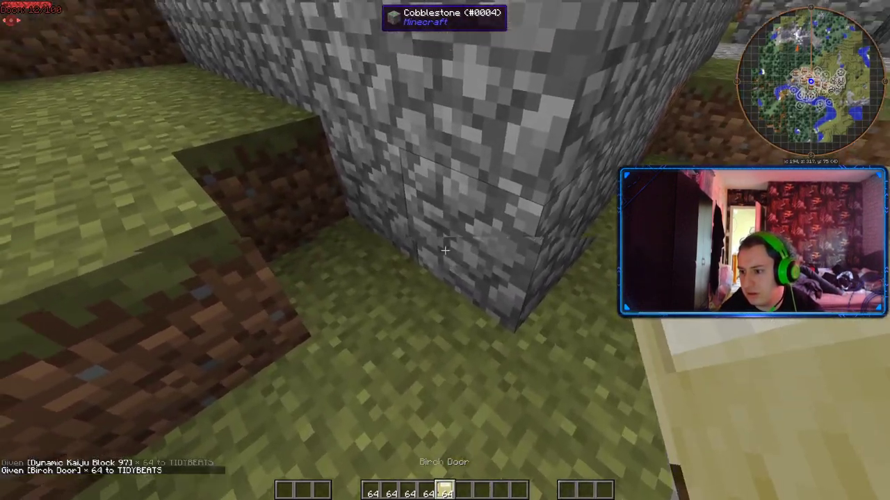
pyautogui.press('w')
pyautogui.press('w')
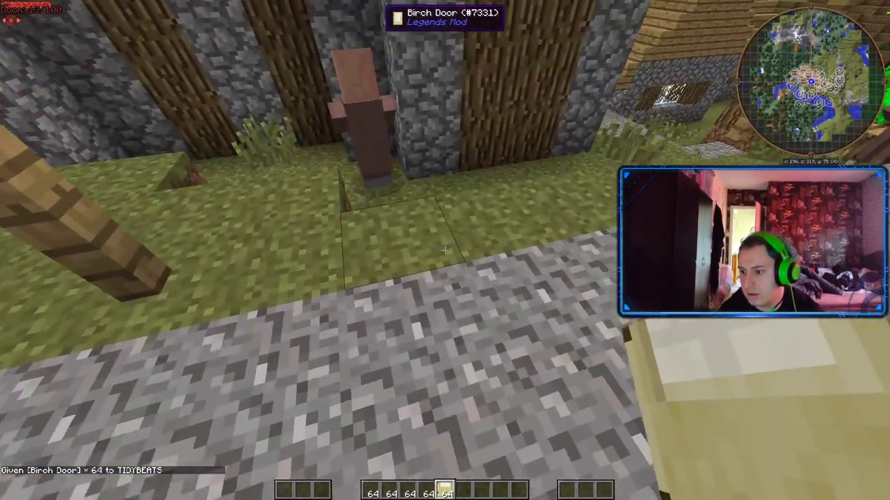
pyautogui.press('w')
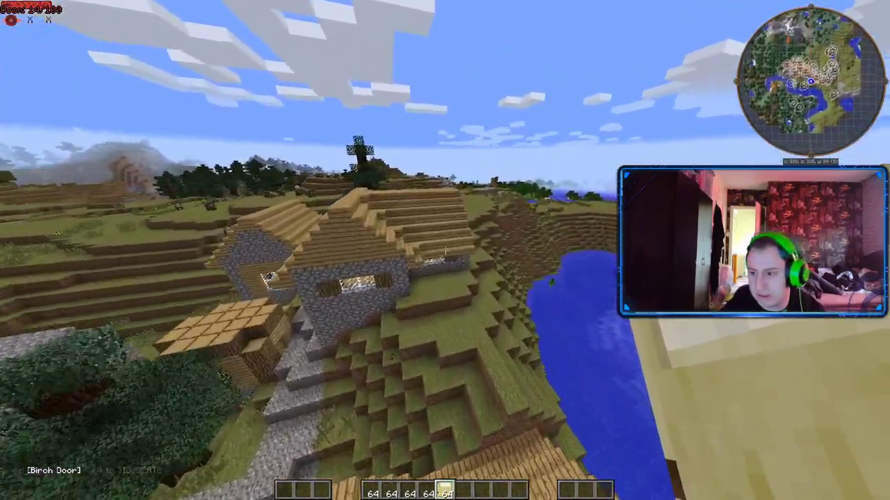
pyautogui.press('e')
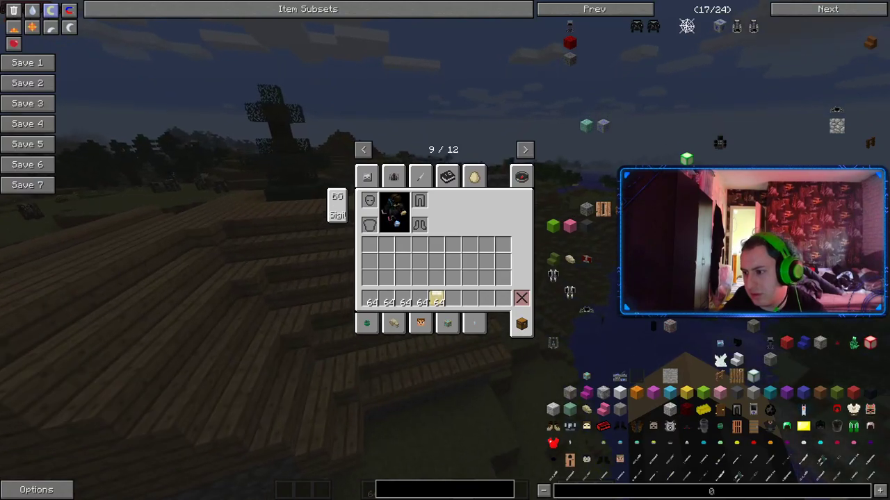
pyautogui.scroll(-2, 556, 265)
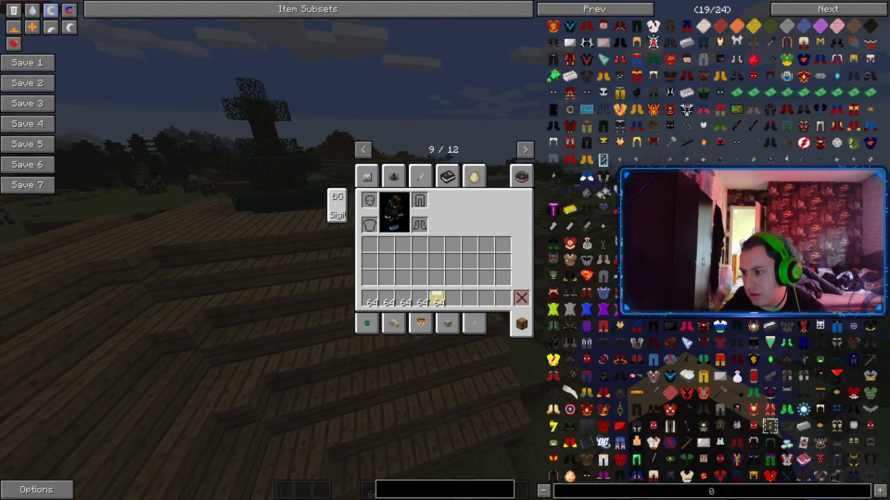
pyautogui.scroll(-6, 559, 257)
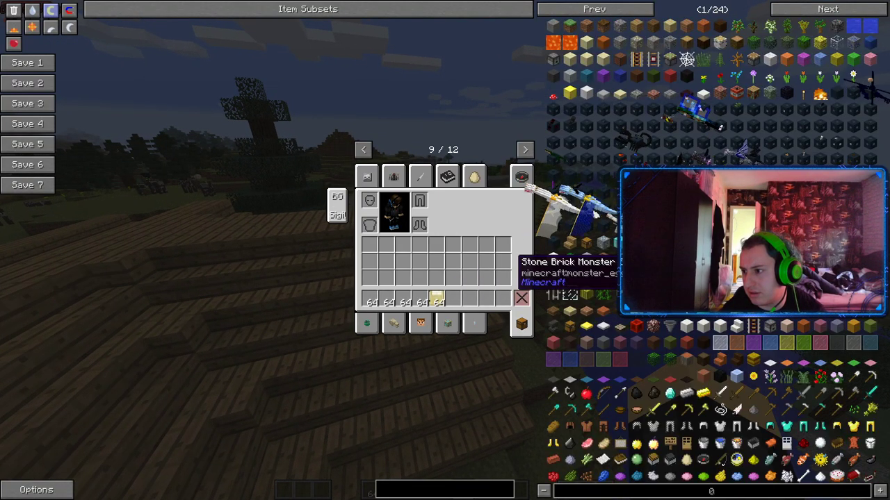
pyautogui.scroll(1, 556, 259)
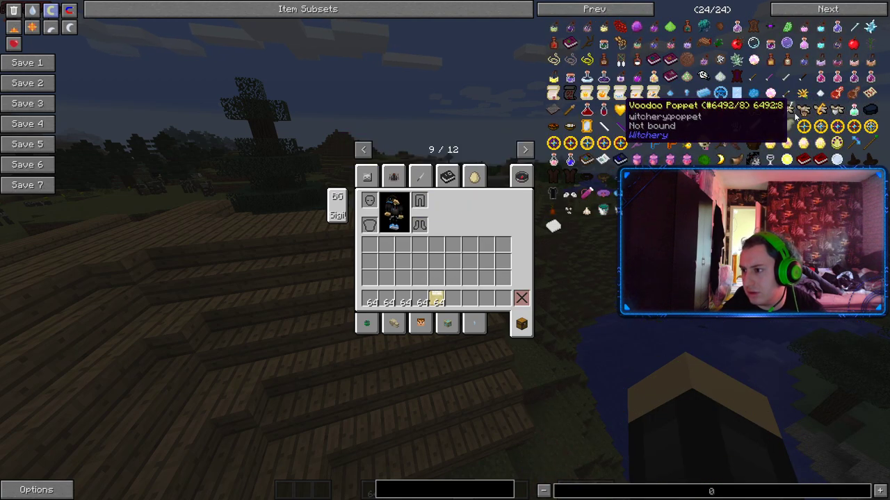
pyautogui.scroll(1, 795, 119)
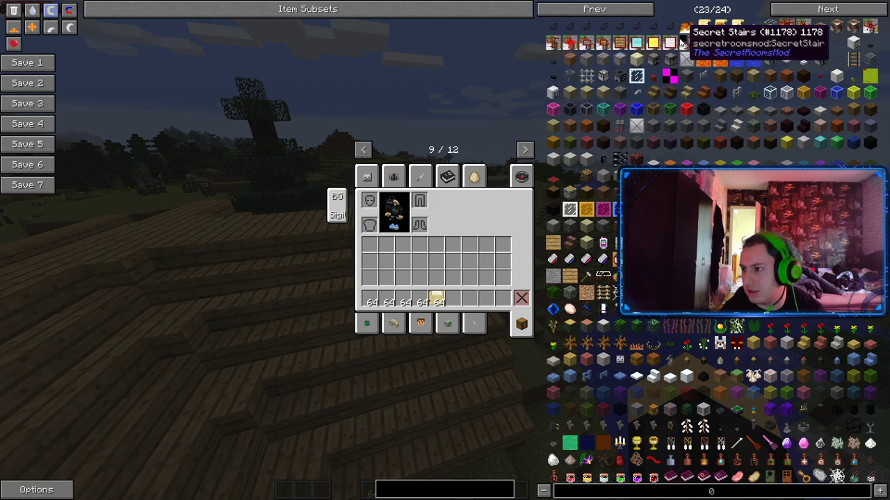
pyautogui.scroll(2, 702, 362)
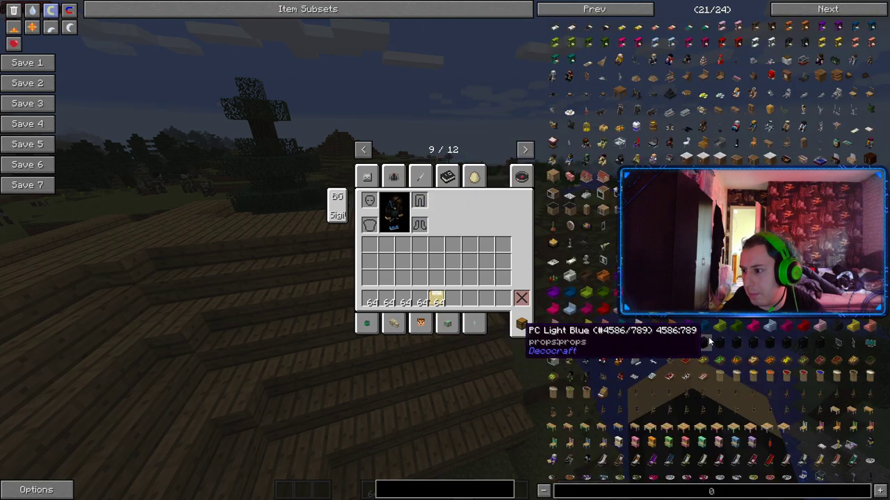
pyautogui.scroll(6, 709, 336)
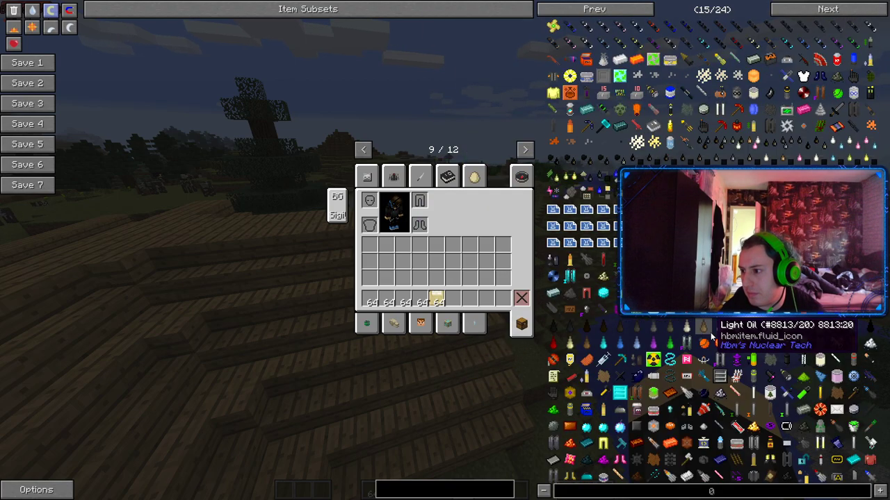
pyautogui.scroll(8, 711, 337)
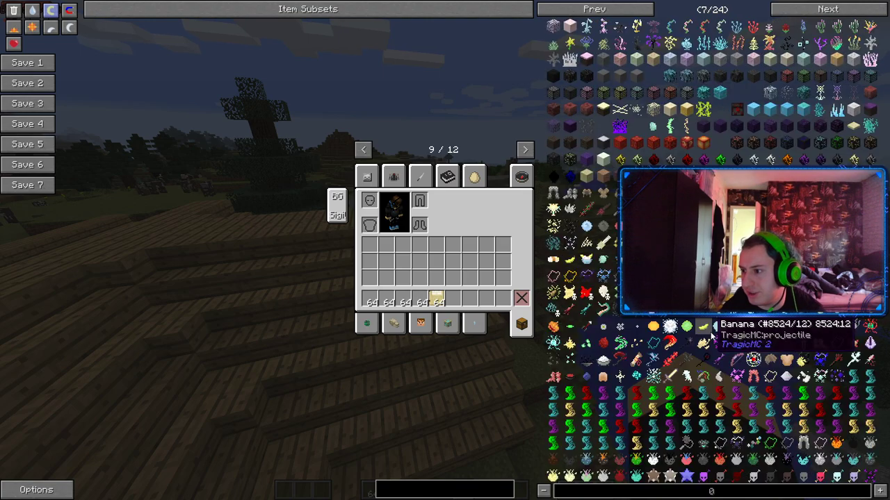
pyautogui.scroll(4, 710, 336)
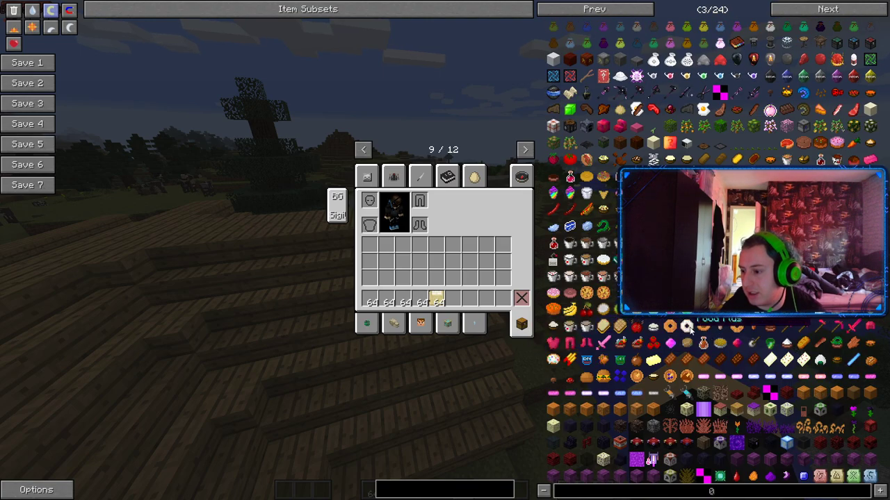
pyautogui.scroll(4, 688, 327)
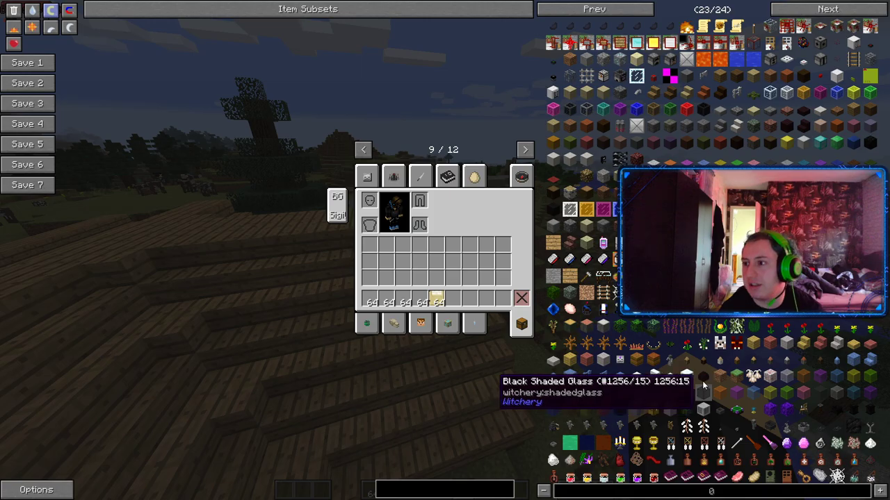
pyautogui.scroll(-2, 703, 385)
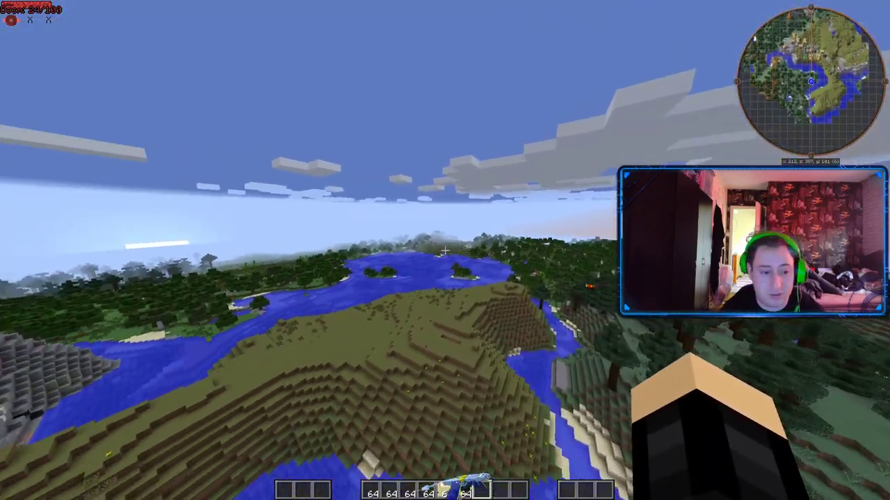
# Save the CrazyCraft world and quit to the title screen.
pyautogui.press('Escape')
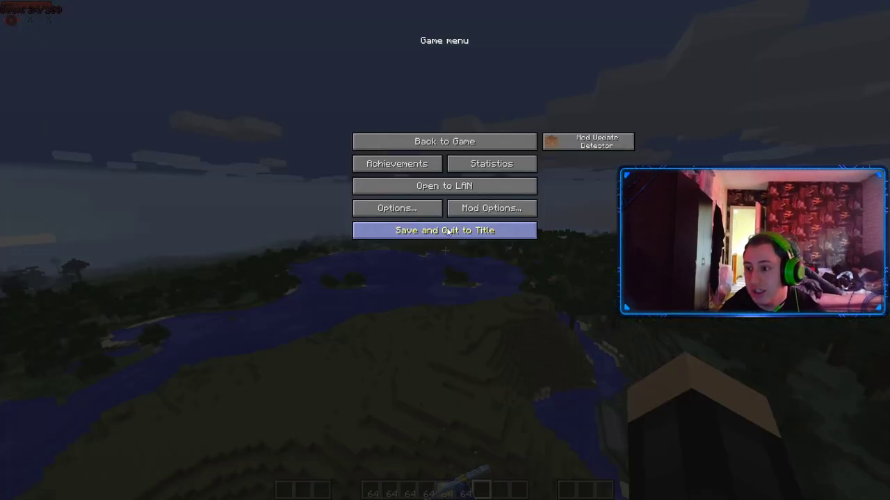
pyautogui.click(452, 233)
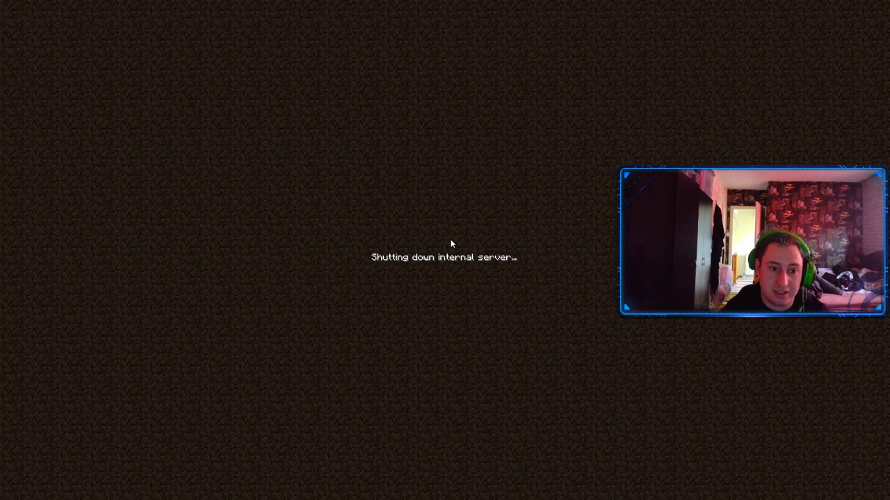